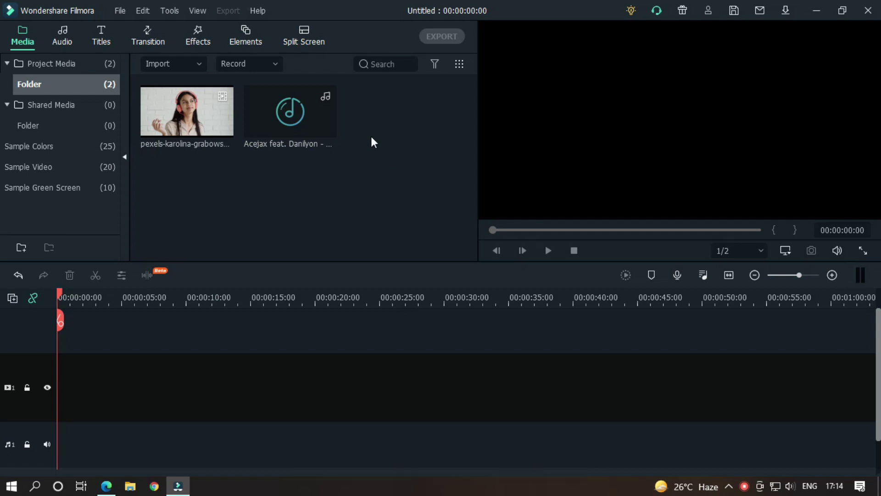
# Place the music on the audio track and play from ten seconds to find the first beat drop
pyautogui.moveTo(296, 111); pyautogui.dragTo(11, 443)
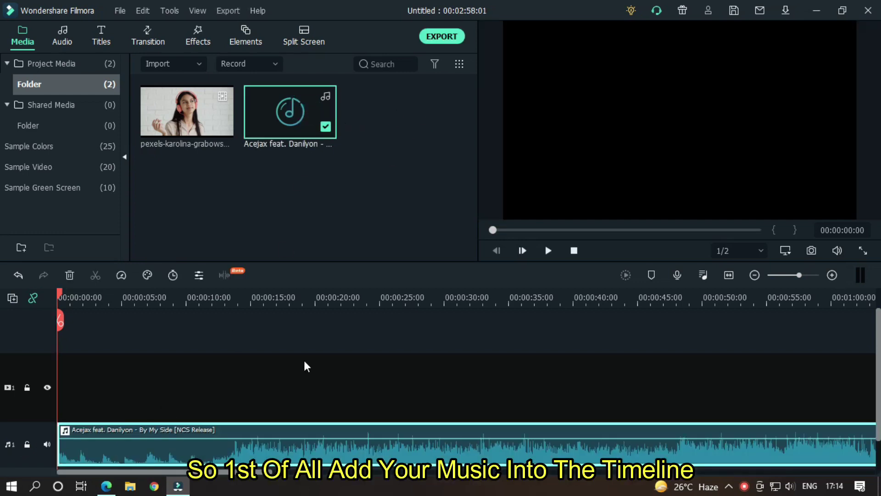
pyautogui.click(203, 296)
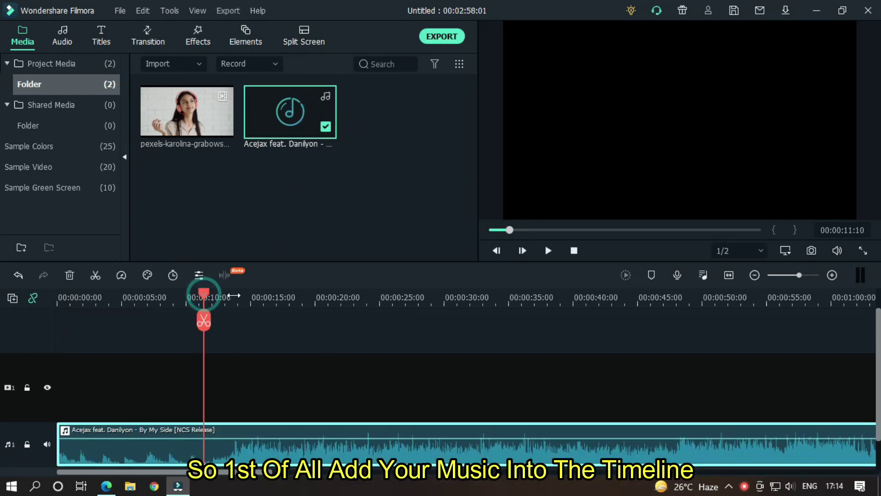
pyautogui.press('space')
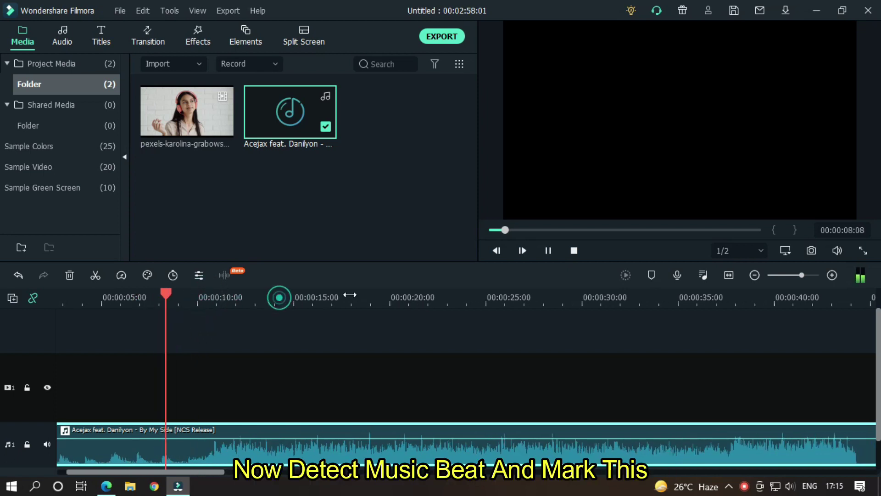
pyautogui.scroll(3, 272, 298)
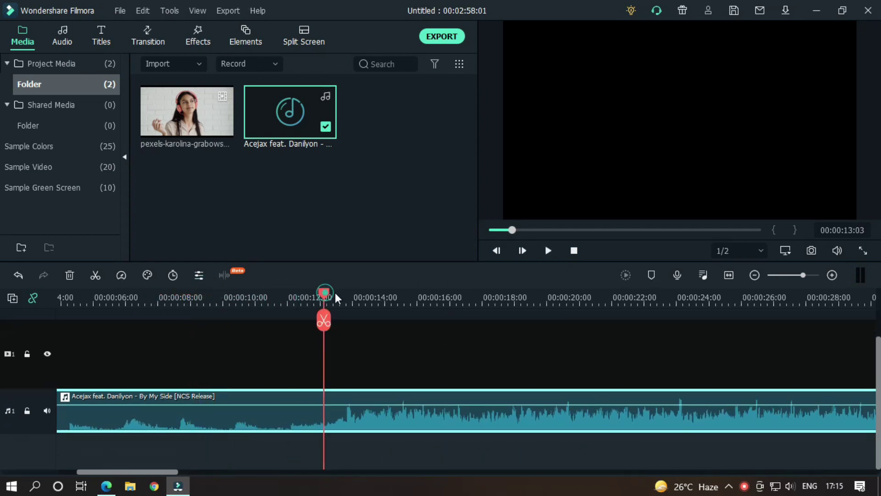
pyautogui.scroll(3, 413, 298)
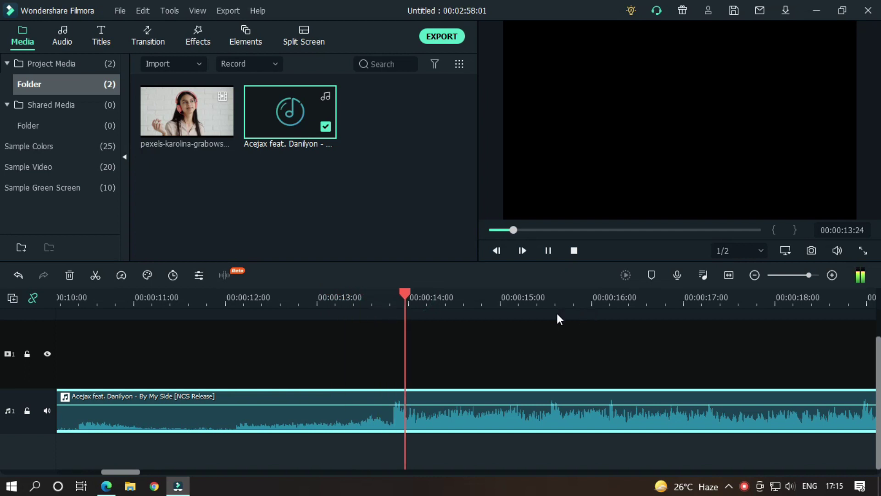
pyautogui.click(371, 298)
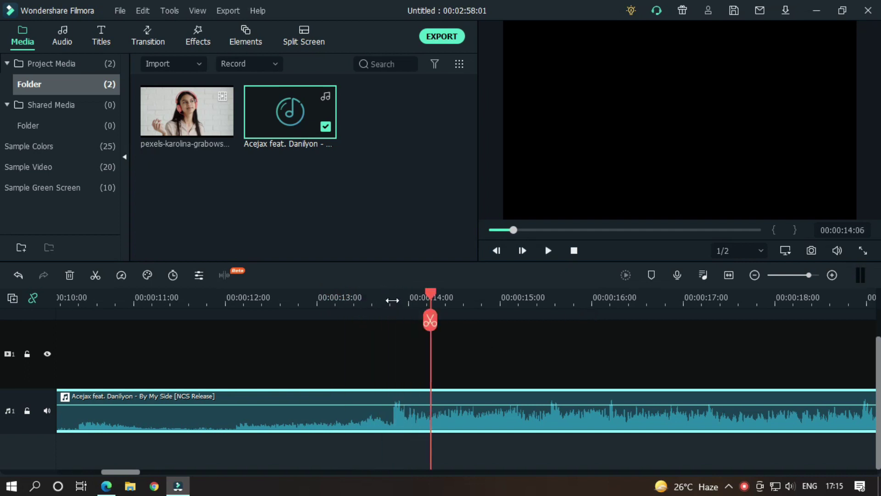
pyautogui.click(393, 298)
pyautogui.click(383, 297)
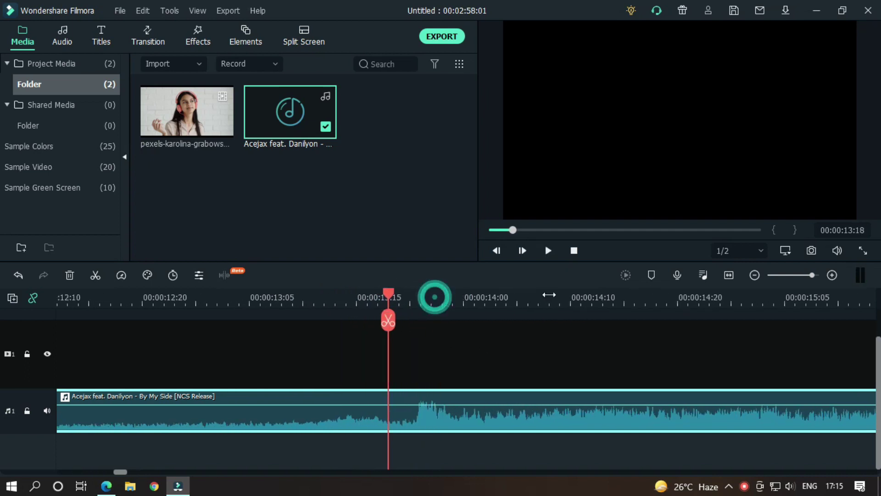
pyautogui.scroll(3, 433, 297)
# Add a marker on the first beat, then play on from around 16 seconds to locate further beats
pyautogui.click(474, 303)
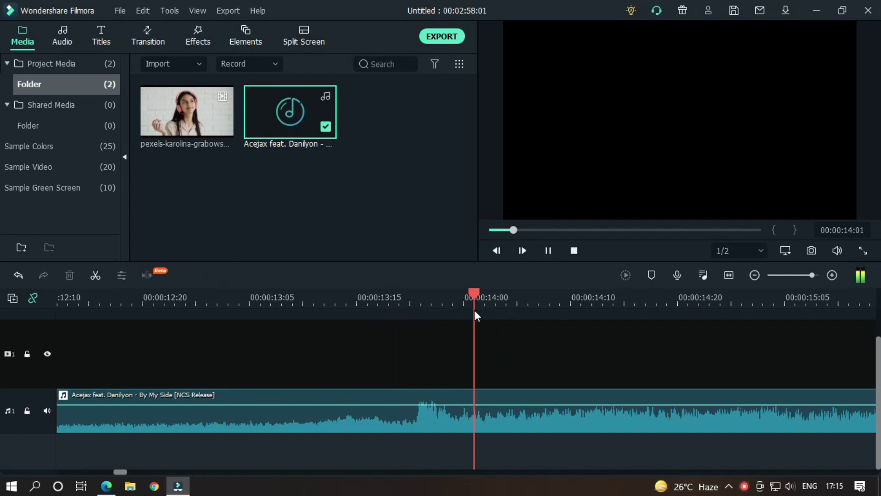
pyautogui.moveTo(495, 293)
pyautogui.mouseDown()
pyautogui.moveTo(400, 294)
pyautogui.moveTo(410, 295)
pyautogui.mouseUp()
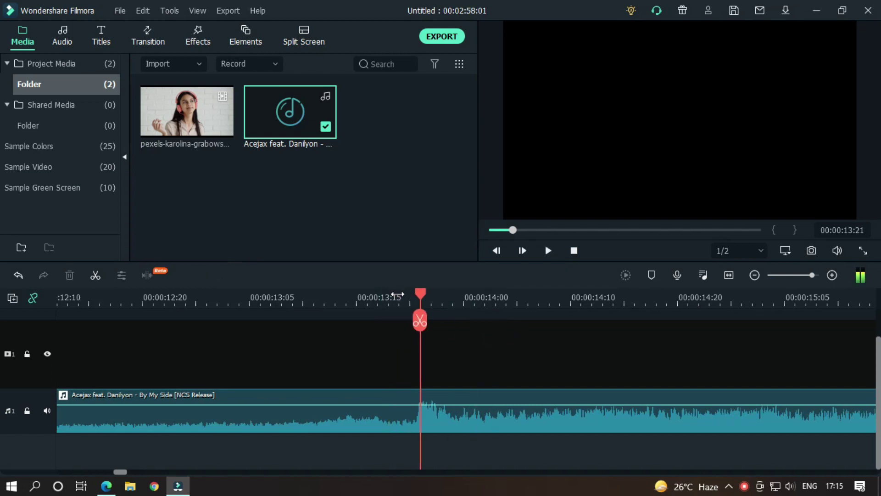
pyautogui.scroll(1, 495, 338)
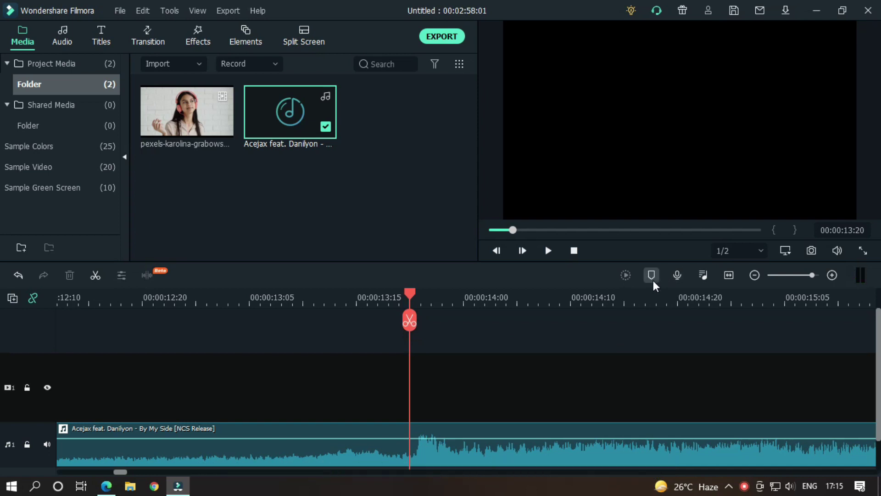
pyautogui.click(651, 275)
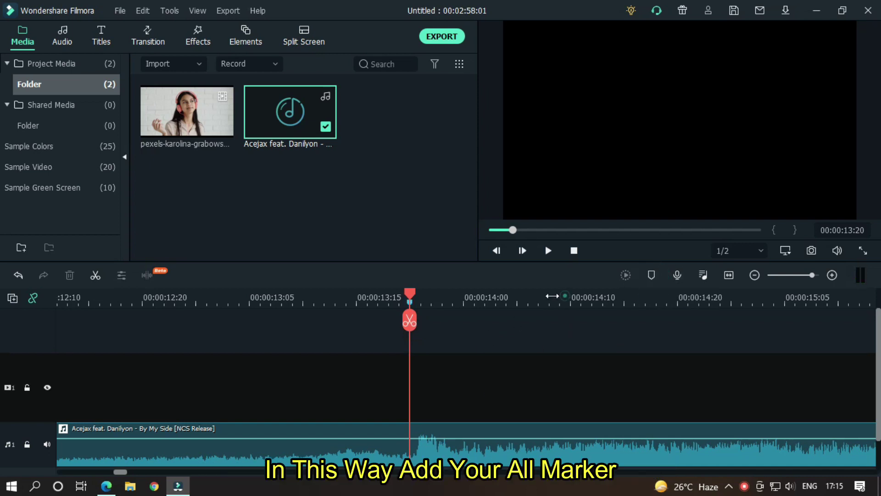
pyautogui.moveTo(551, 297); pyautogui.dragTo(543, 297)
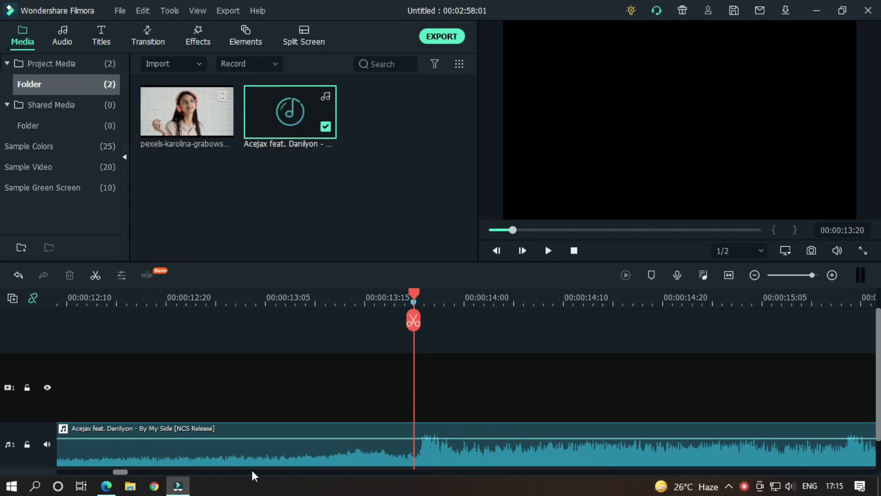
pyautogui.scroll(-3, 279, 455)
pyautogui.click(528, 297)
pyautogui.click(661, 297)
pyautogui.press('space')
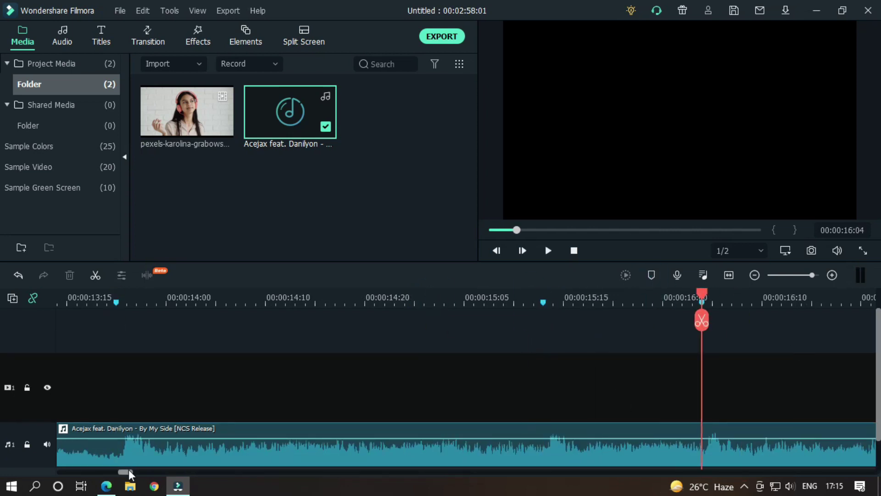
pyautogui.scroll(-3, 753, 333)
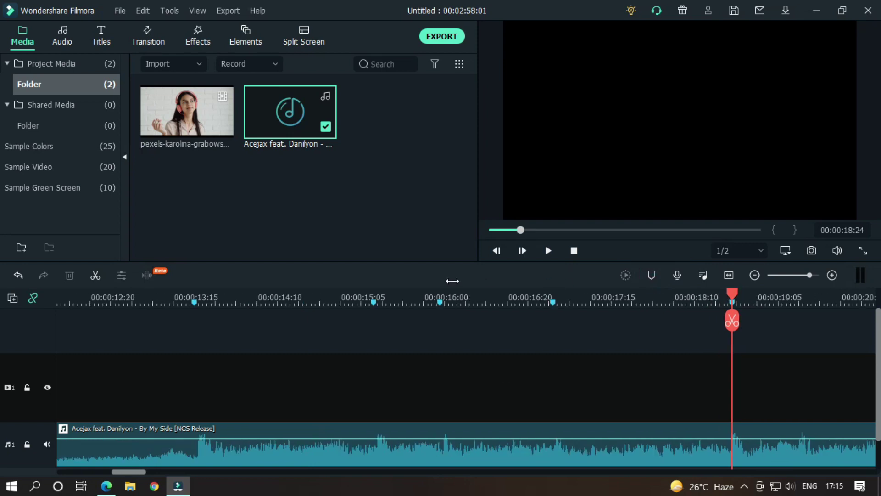
pyautogui.scroll(-3, 550, 334)
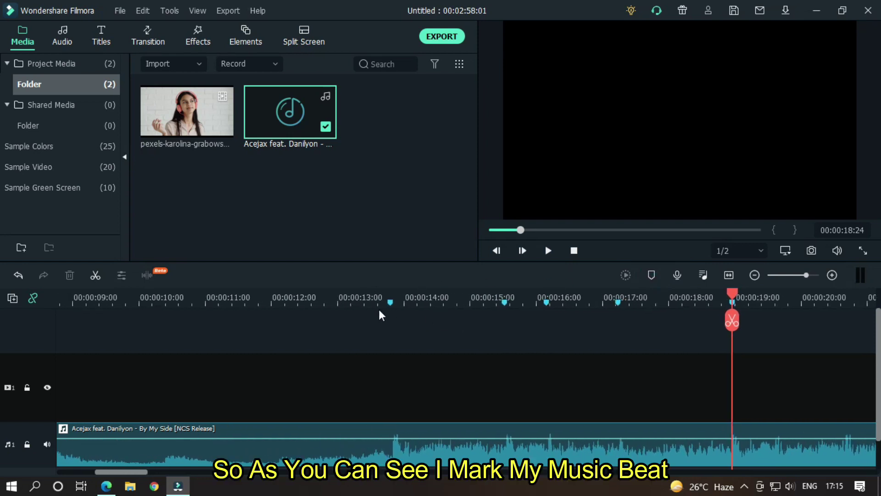
pyautogui.moveTo(187, 112)
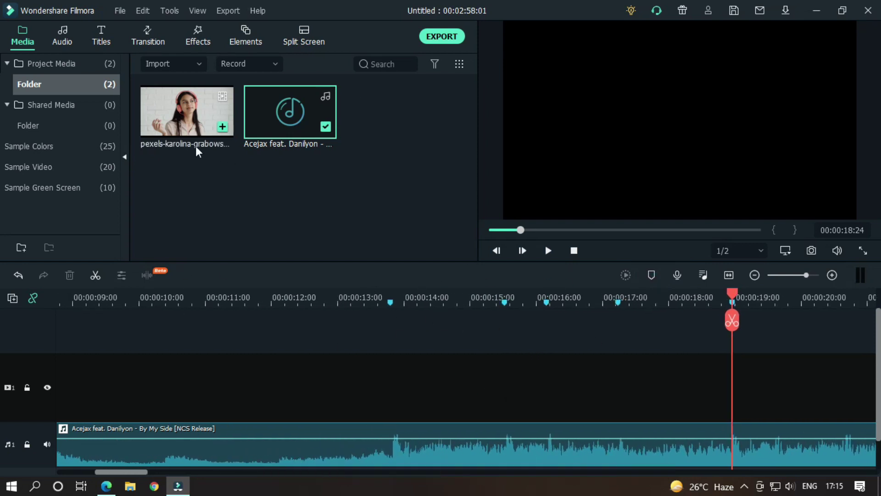
# Put the girl's video on the video track at 1920x1080 25fps and crop it to fill the frame
pyautogui.moveTo(185, 107)
pyautogui.mouseDown()
pyautogui.moveTo(341, 387)
pyautogui.moveTo(331, 389)
pyautogui.mouseUp()
pyautogui.click(516, 268)
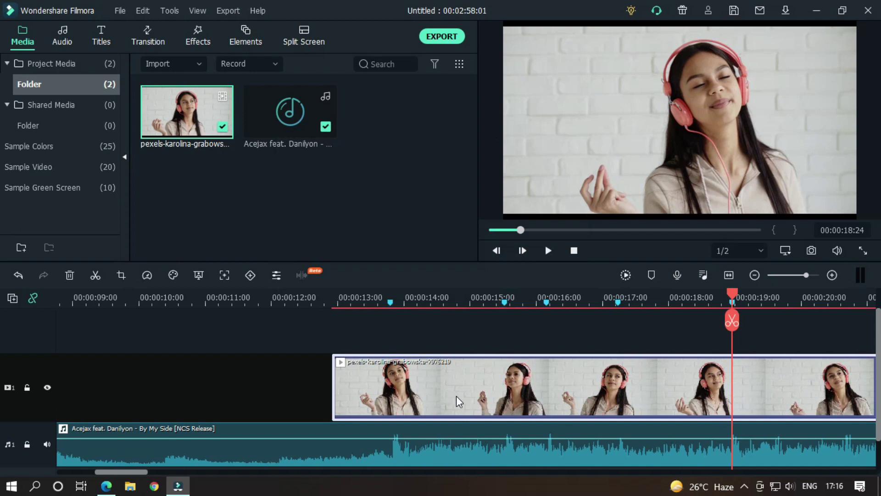
pyautogui.rightClick(456, 396)
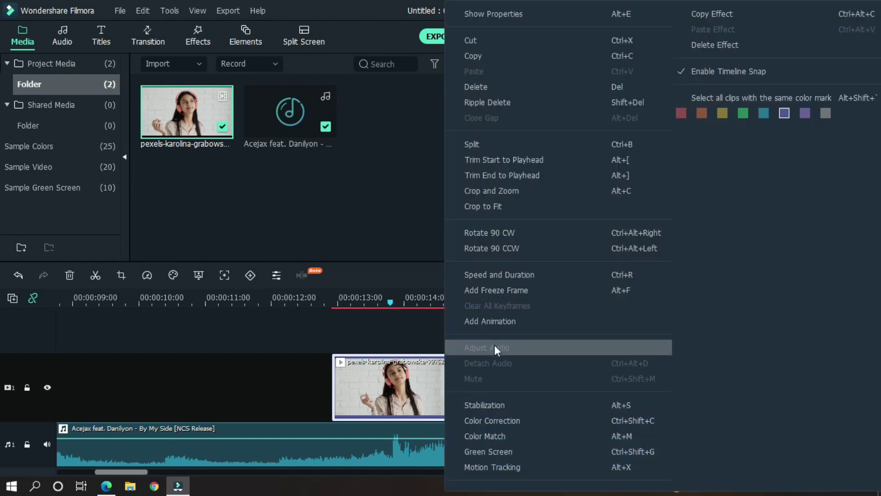
pyautogui.click(491, 207)
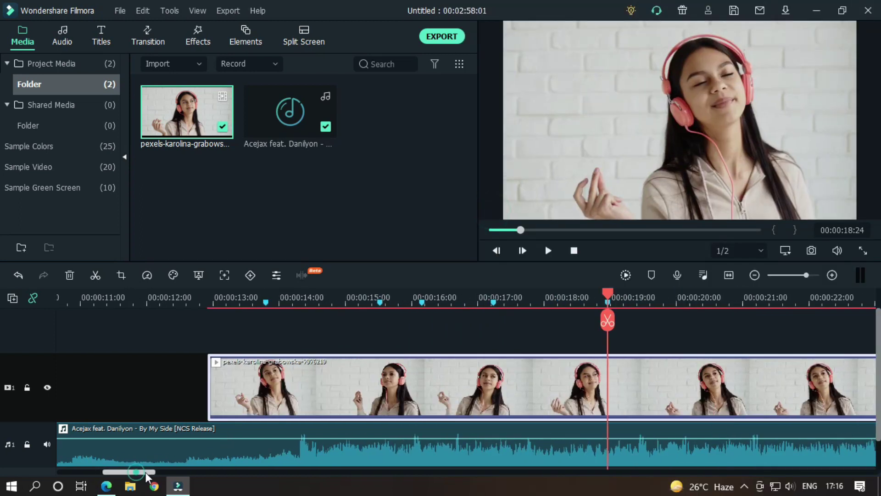
pyautogui.moveTo(121, 473); pyautogui.dragTo(138, 472)
# Play a preview of the edit from the 13-second mark with the clip deselected
pyautogui.click(146, 298)
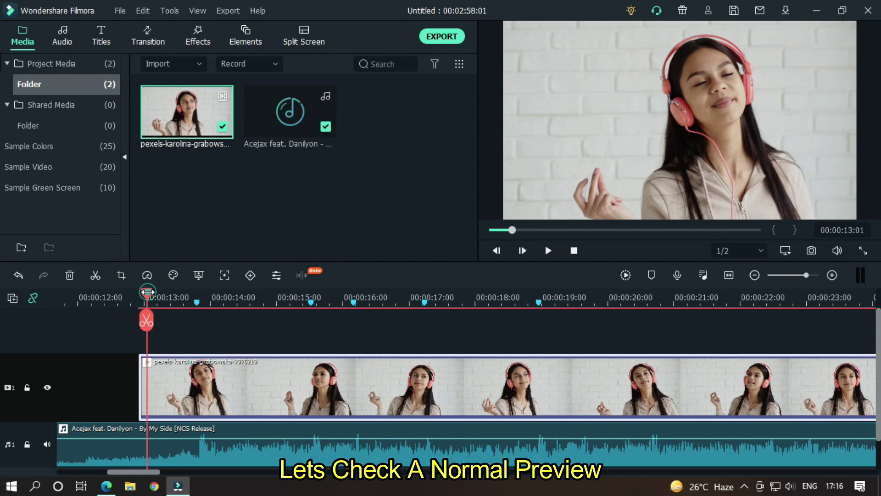
pyautogui.click(293, 328)
pyautogui.press('space')
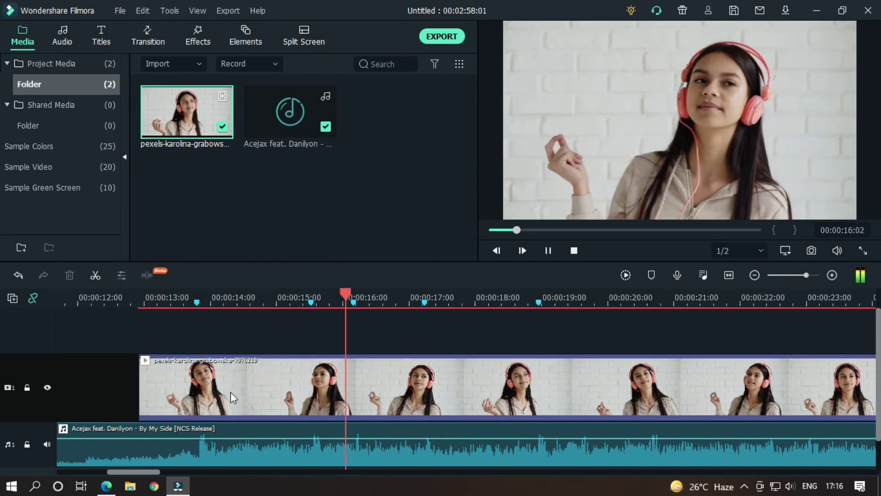
# Position the playhead on the first marker and take a snapshot of that frame
pyautogui.moveTo(372, 298); pyautogui.dragTo(167, 297)
pyautogui.scroll(5, 253, 306)
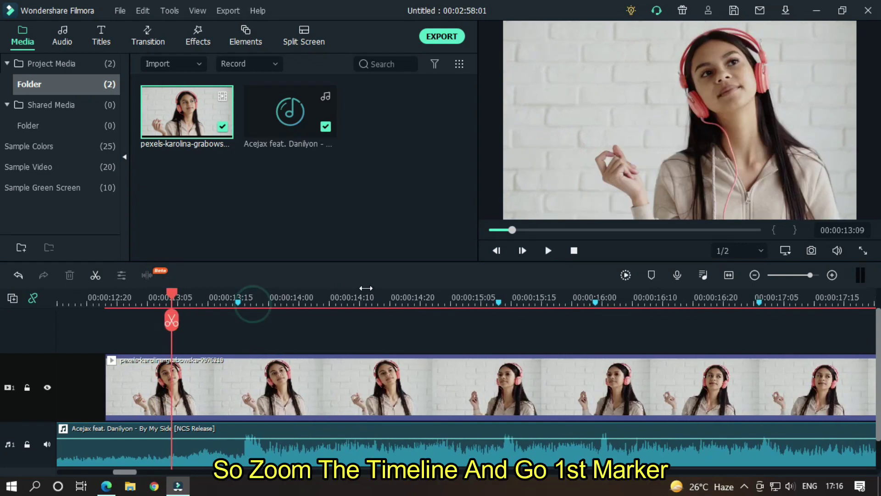
pyautogui.moveTo(234, 298); pyautogui.dragTo(272, 298)
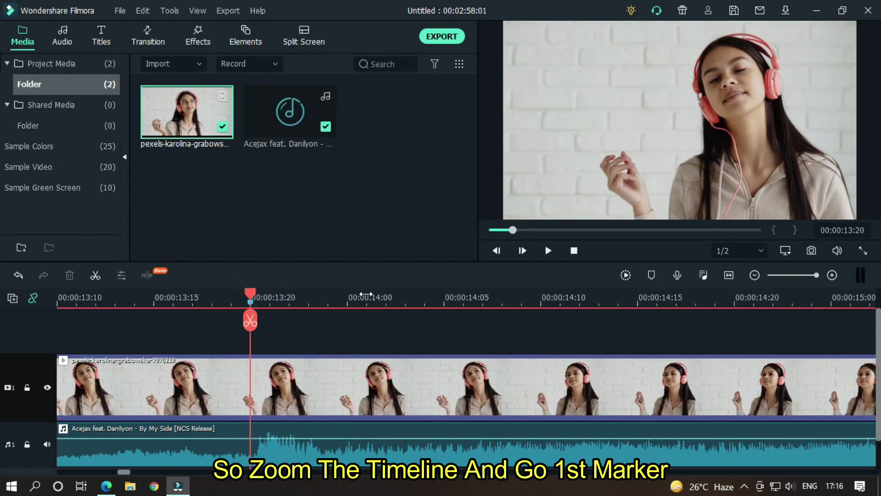
pyautogui.scroll(1, 316, 331)
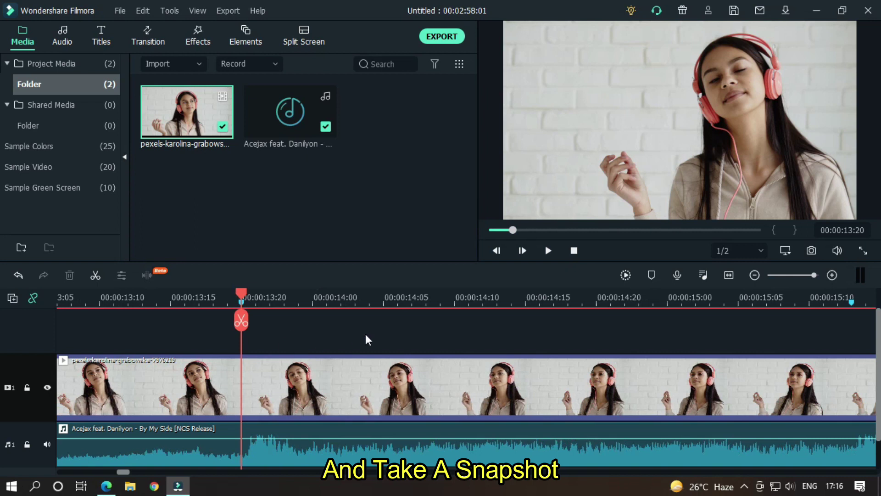
pyautogui.click(810, 251)
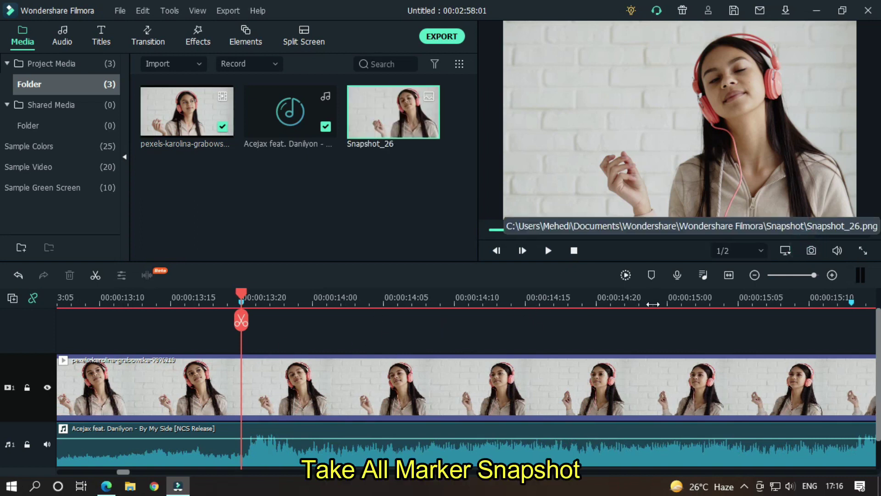
pyautogui.scroll(-1, 653, 304)
# Capture snapshots at the remaining beat markers with Ctrl+Alt+S
pyautogui.click(748, 298)
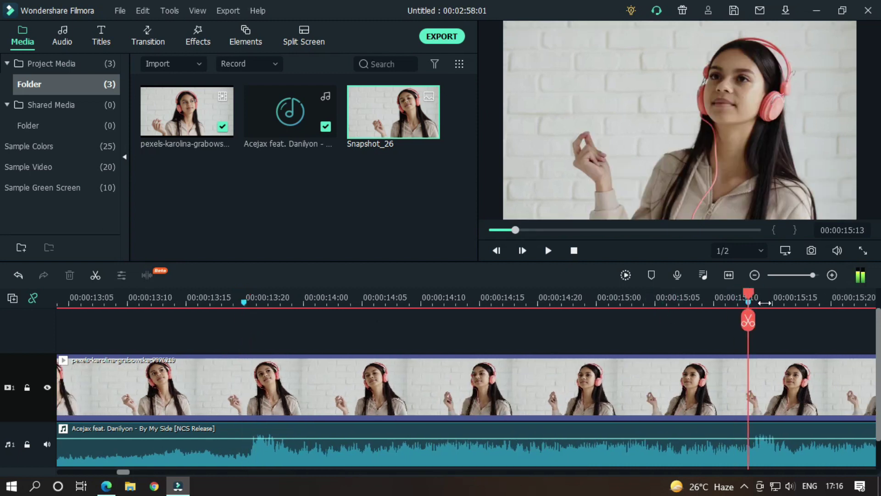
pyautogui.hotkey('ctrl', 'alt', 's')
pyautogui.click(396, 299)
pyautogui.scroll(-3, 396, 303)
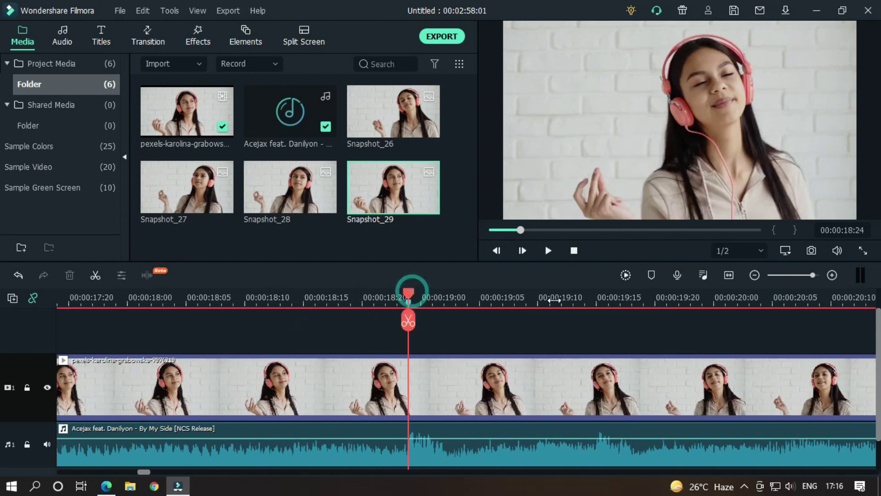
pyautogui.hotkey('ctrl', 'alt', 's')
pyautogui.scroll(-3, 551, 301)
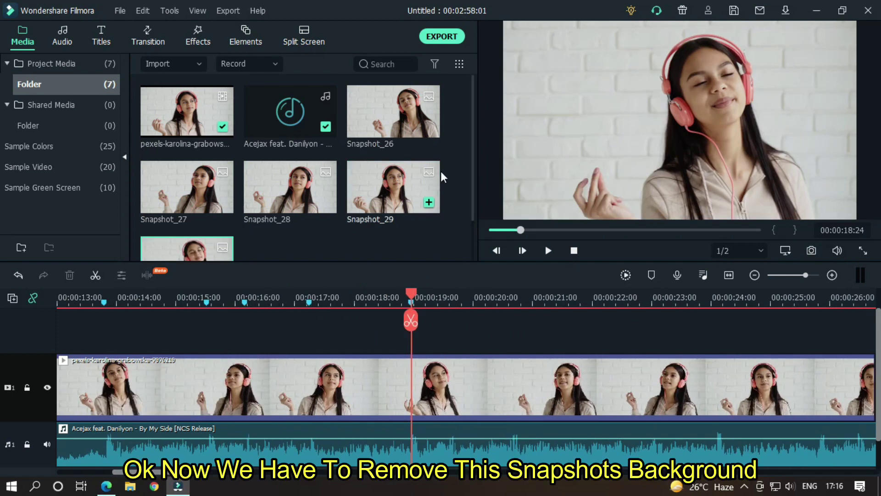
pyautogui.moveTo(393, 187)
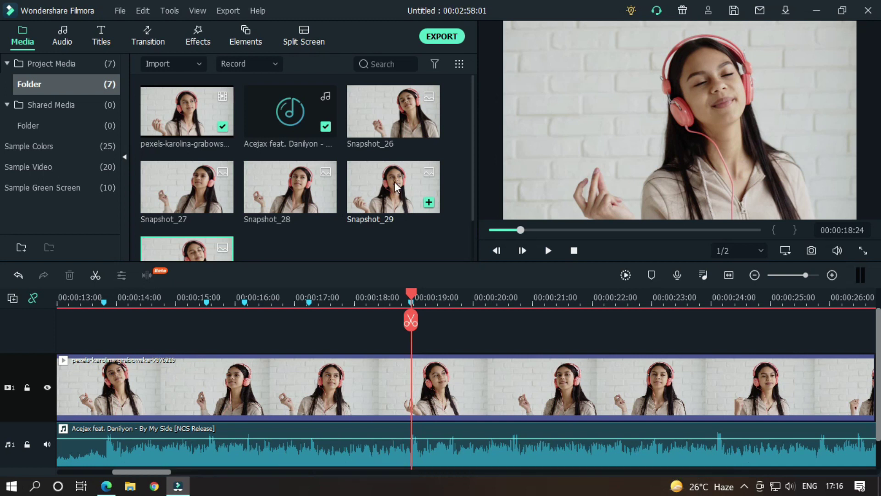
# Minimize Edge and Filmora and launch Adobe Photoshop from its desktop icon
pyautogui.click(106, 486)
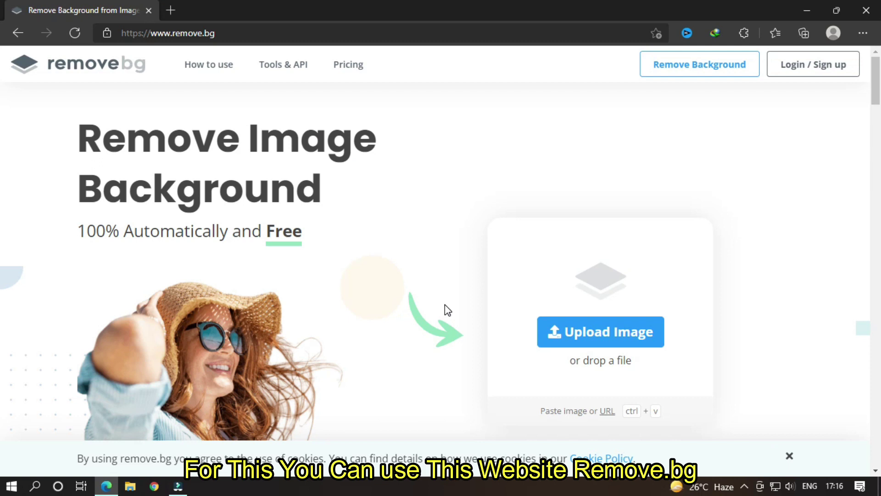
pyautogui.click(803, 10)
pyautogui.click(816, 8)
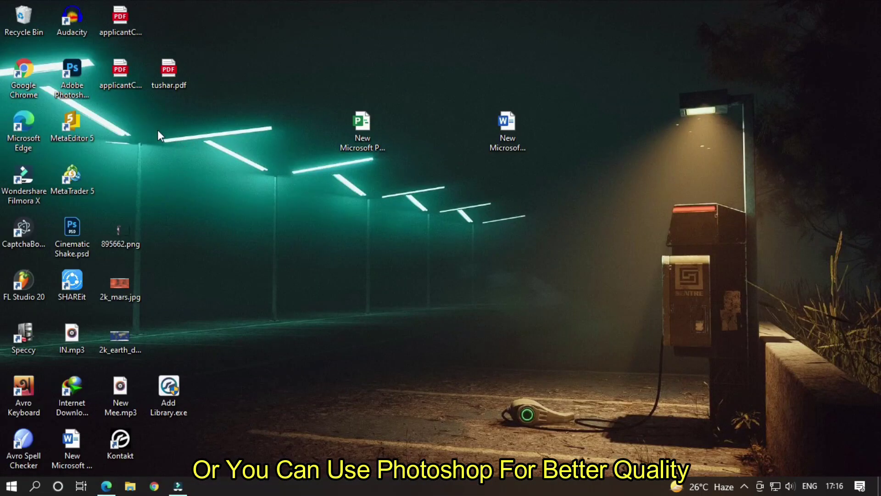
pyautogui.doubleClick(78, 76)
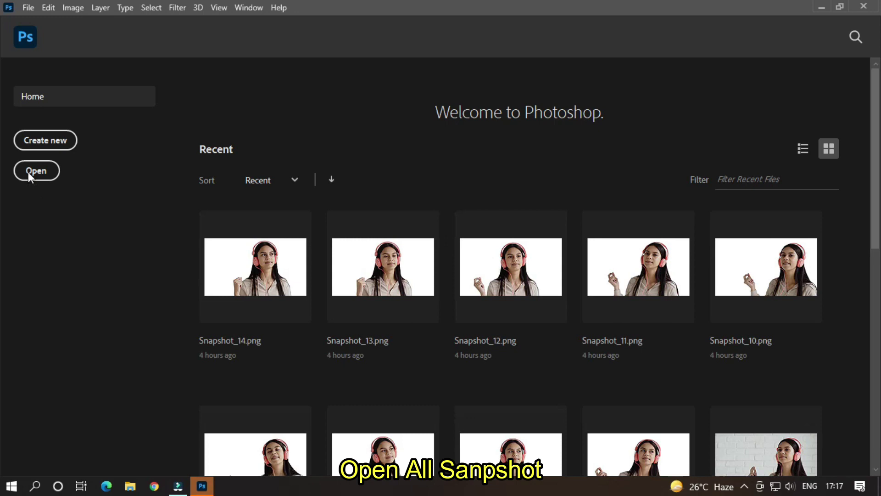
# Open the last several snapshot files, Snapshot_26 through 30, as separate documents
pyautogui.click(35, 171)
pyautogui.scroll(-3, 204, 205)
pyautogui.scroll(-3, 376, 185)
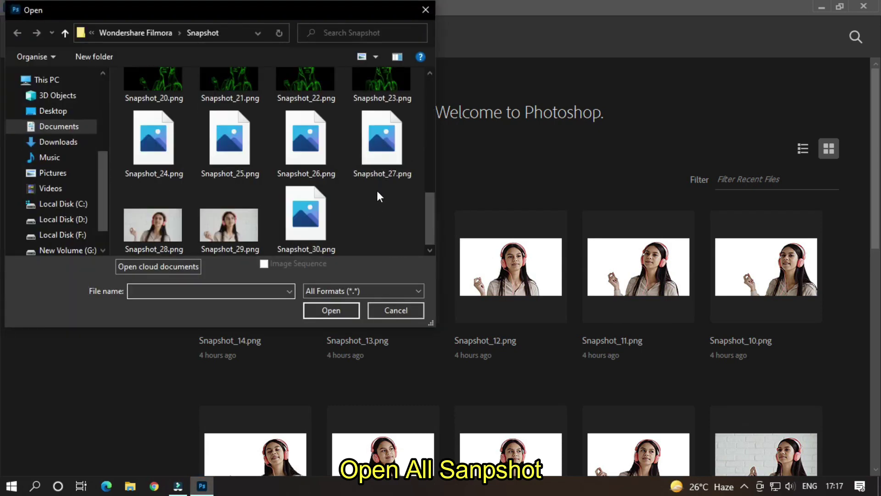
pyautogui.moveTo(413, 234); pyautogui.dragTo(213, 226)
pyautogui.click(327, 307)
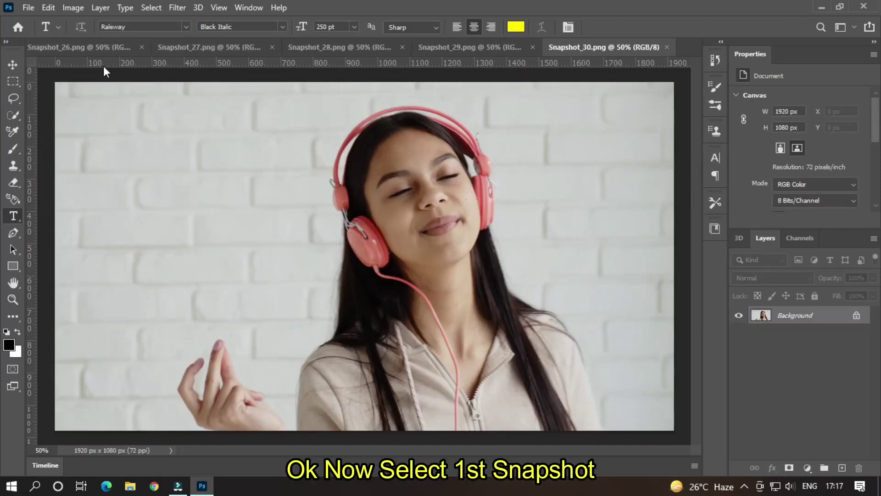
# Unlock Snapshot_26's background layer and remove its background automatically
pyautogui.click(81, 47)
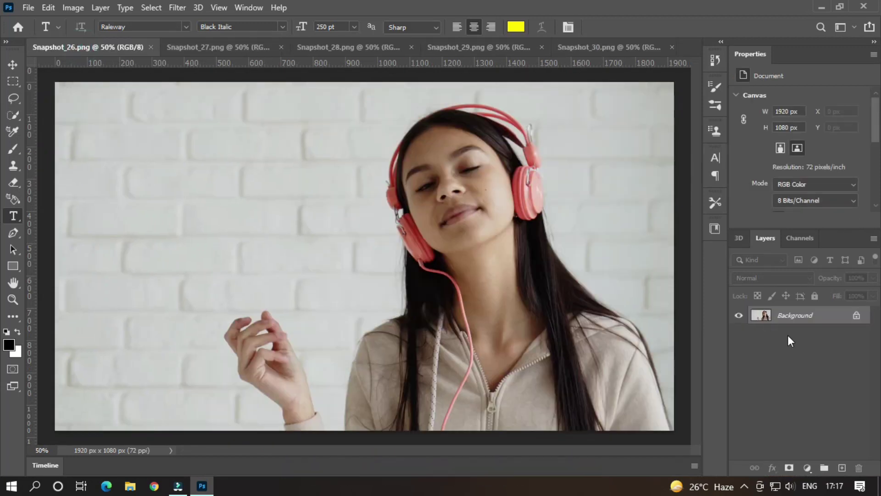
pyautogui.click(856, 316)
pyautogui.scroll(-3, 812, 158)
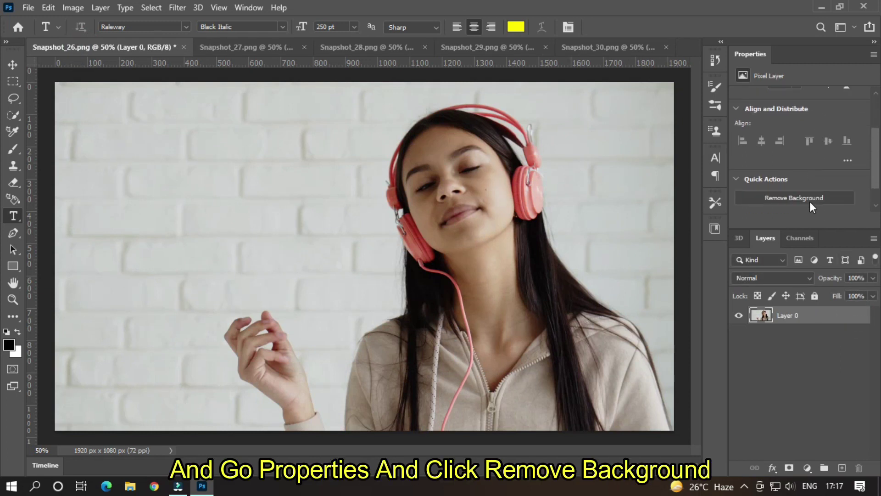
pyautogui.click(804, 202)
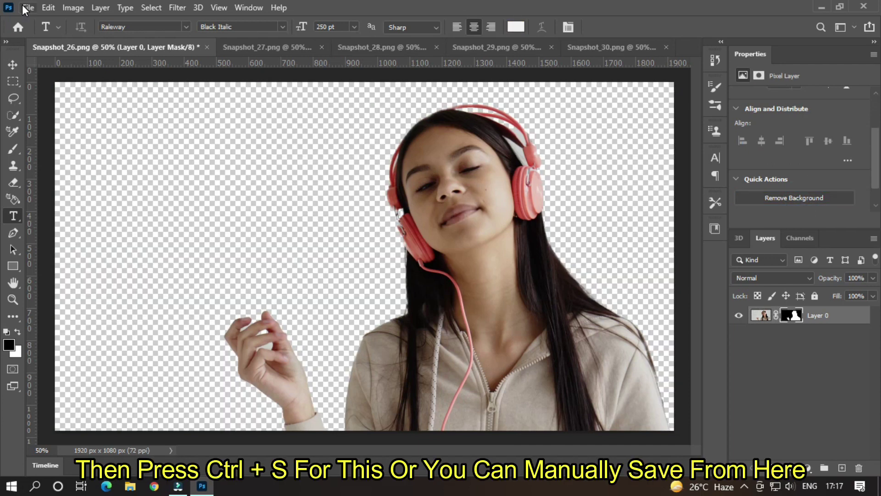
# Save the cut-out Snapshot_26 and close its document
pyautogui.click(29, 8)
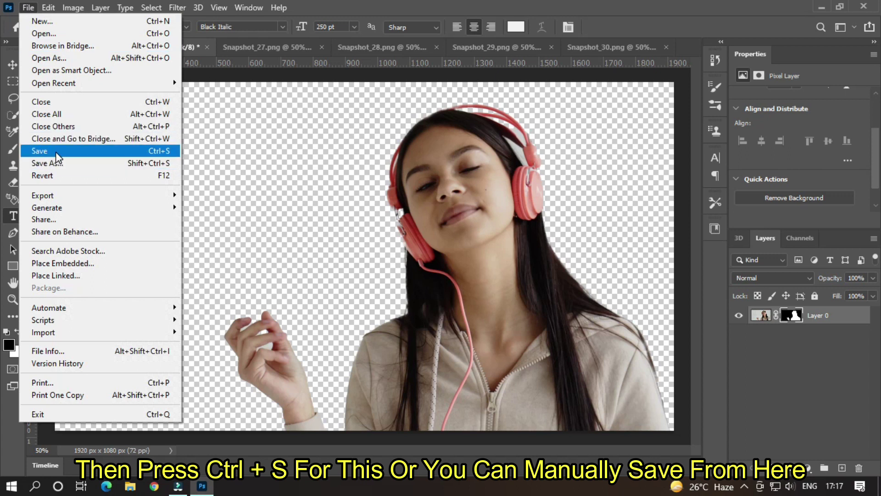
pyautogui.click(41, 151)
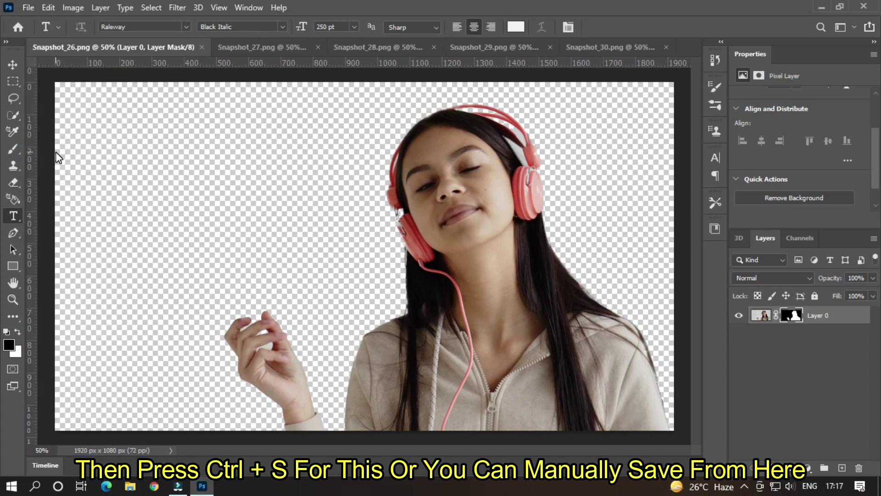
pyautogui.click(201, 48)
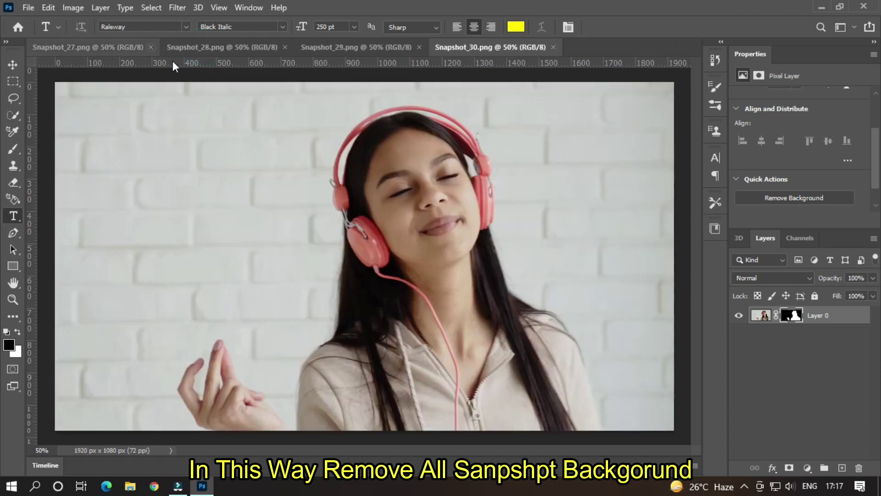
# Remove the backgrounds from Snapshot_27, 28, 29 and 30, closing each finished document
pyautogui.click(114, 49)
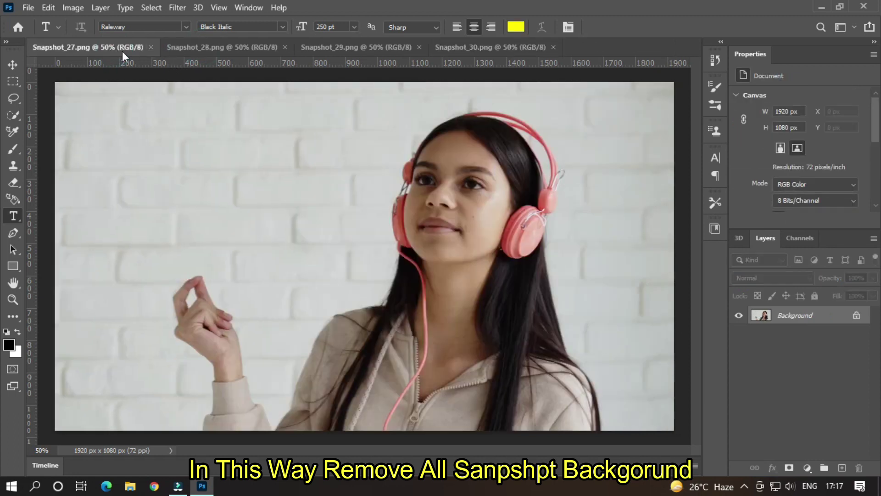
pyautogui.click(793, 187)
pyautogui.click(203, 48)
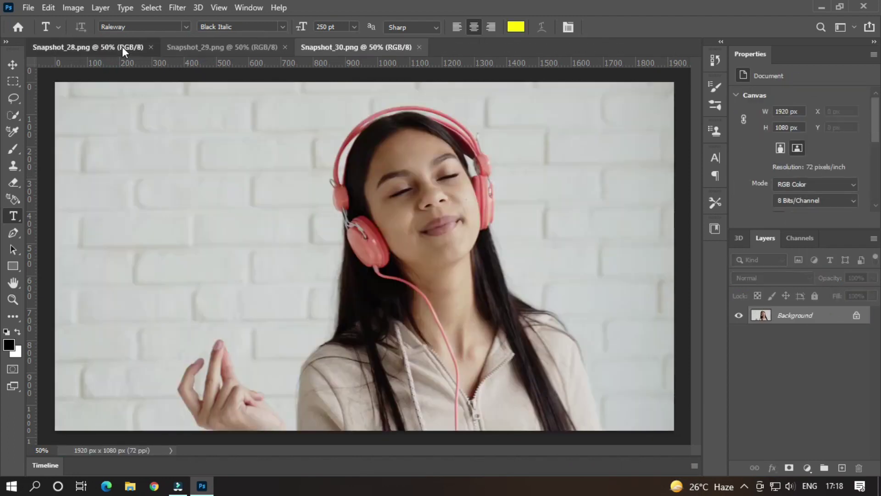
pyautogui.click(794, 171)
pyautogui.click(200, 47)
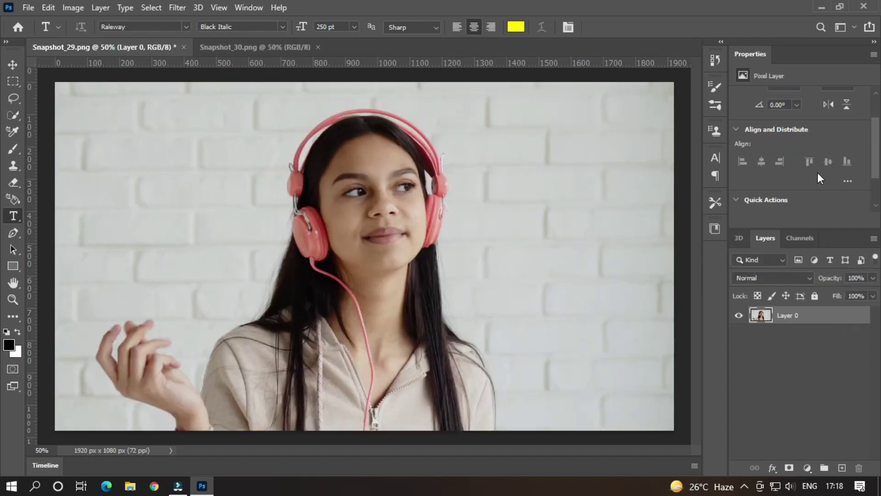
pyautogui.click(794, 171)
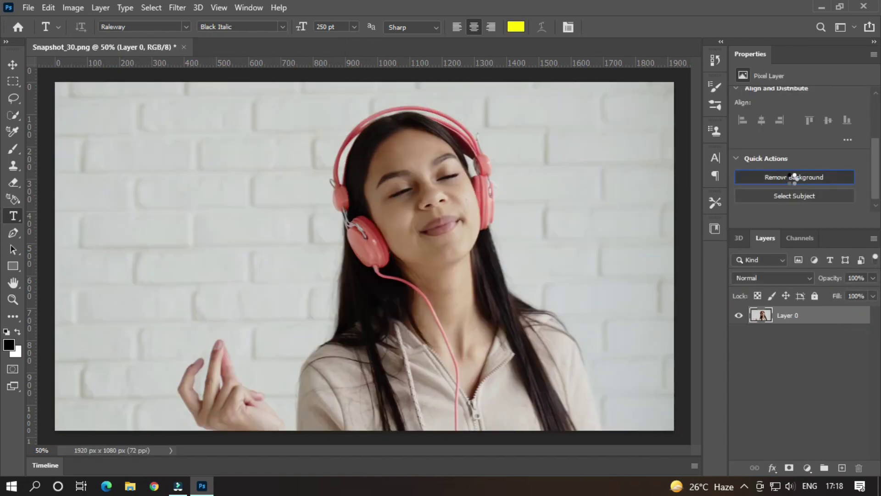
pyautogui.click(794, 179)
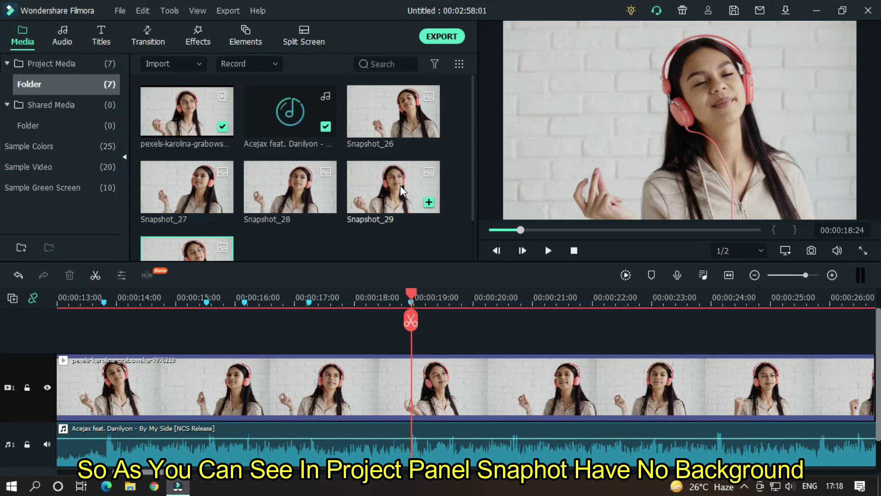
# Preview the snapshot images, including Snapshot_27 and 26, to check their backgrounds are gone
pyautogui.doubleClick(393, 182)
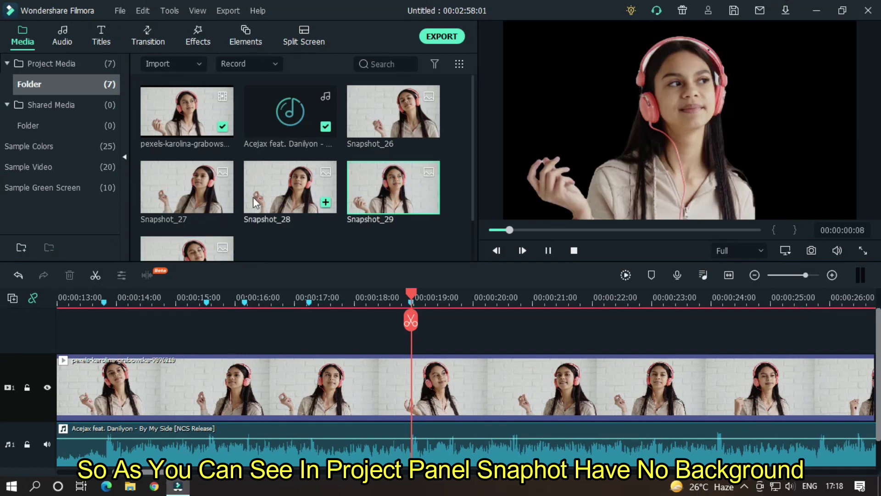
pyautogui.doubleClick(191, 240)
pyautogui.doubleClick(190, 186)
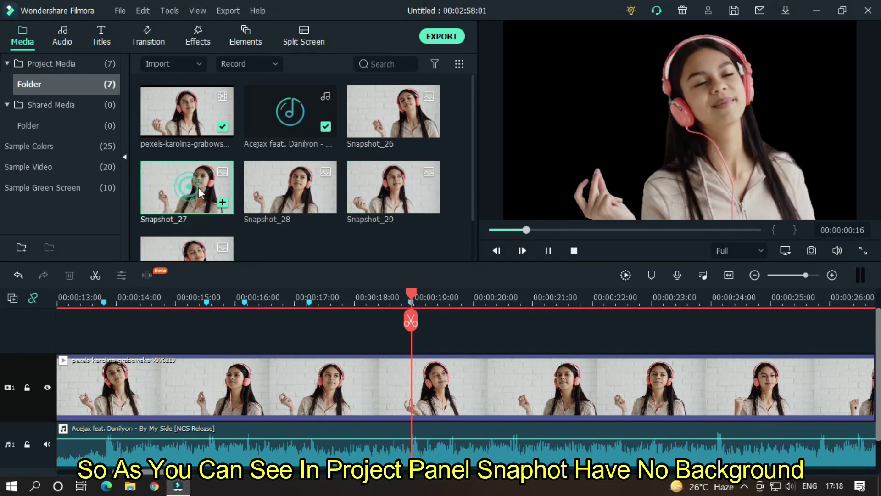
pyautogui.doubleClick(402, 114)
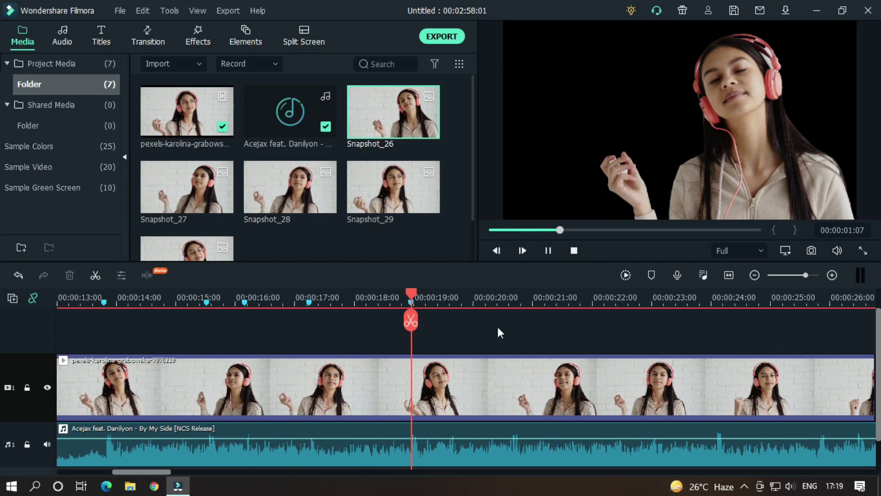
pyautogui.moveTo(171, 474); pyautogui.dragTo(127, 474)
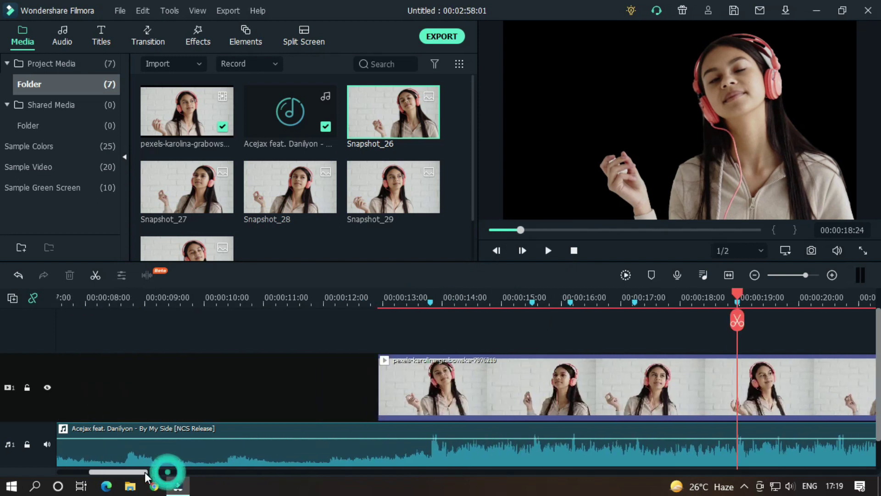
# Hide the video track and stack two Snapshot_26 copies on tracks 2 and 3 at the first marker
pyautogui.click(48, 387)
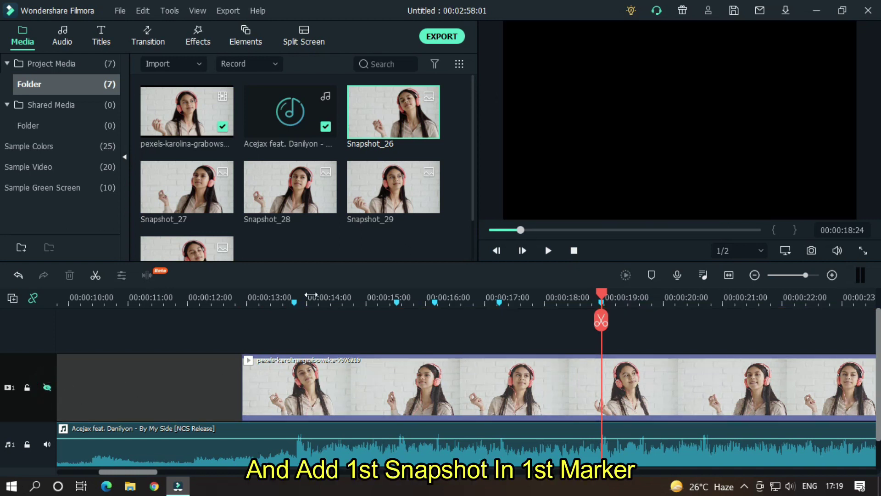
pyautogui.moveTo(369, 221); pyautogui.dragTo(292, 337)
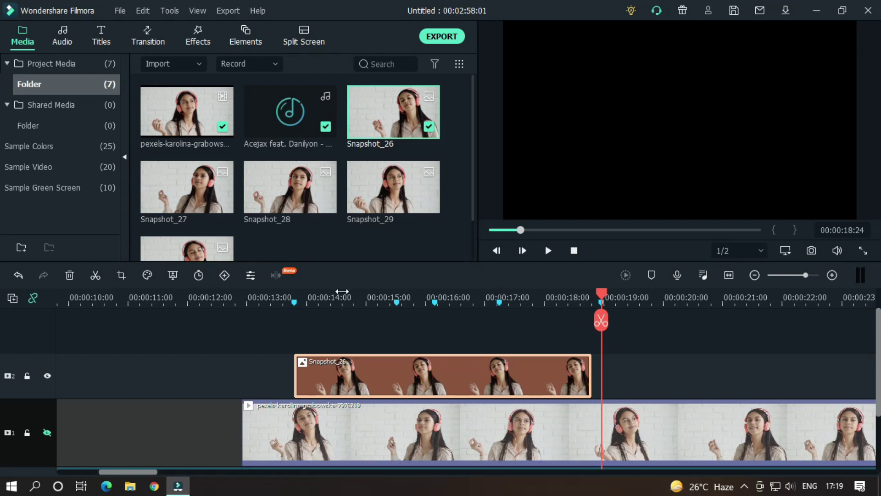
pyautogui.click(294, 296)
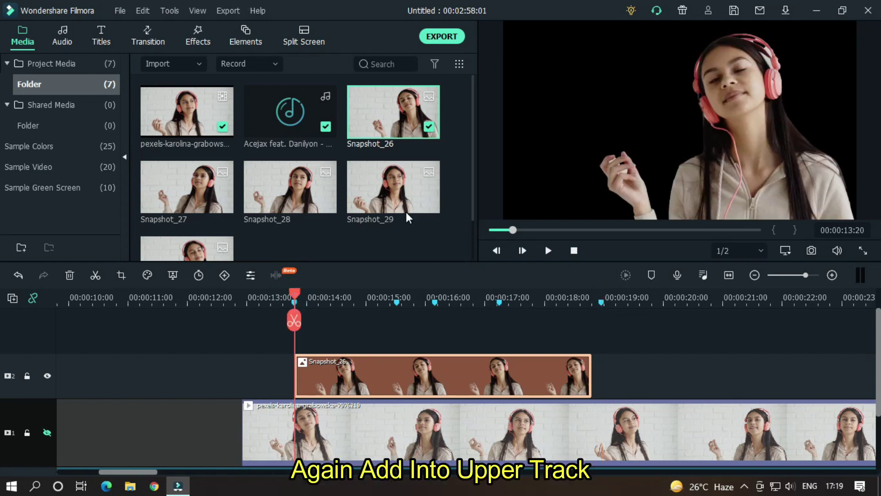
pyautogui.moveTo(392, 126); pyautogui.dragTo(284, 343)
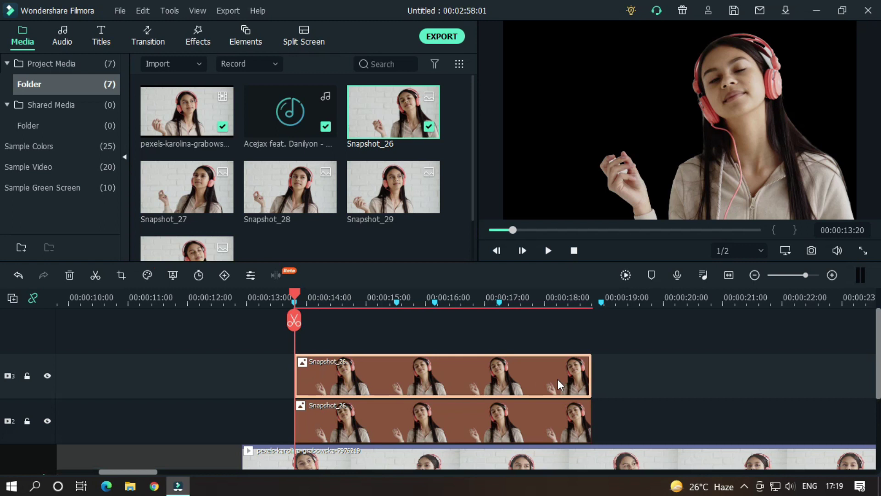
# Set the upper Snapshot_26 clip's Compositing blending mode to Difference and confirm
pyautogui.doubleClick(394, 371)
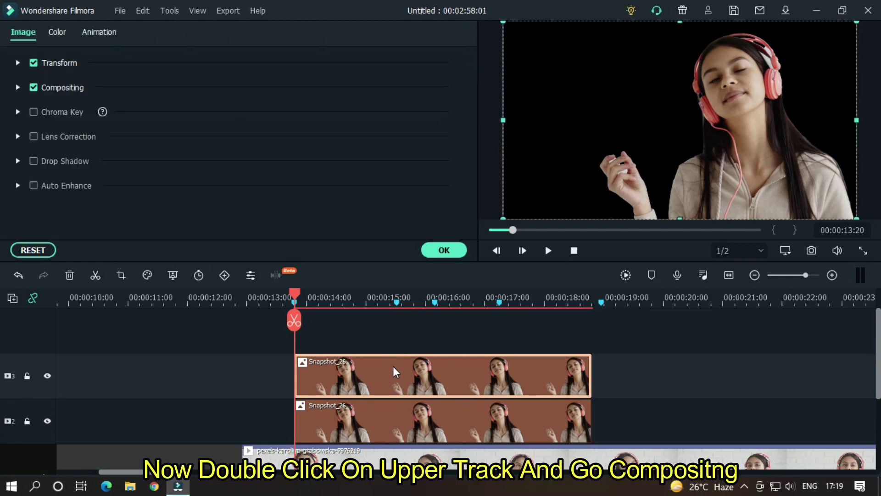
pyautogui.click(18, 88)
pyautogui.click(265, 124)
pyautogui.scroll(-3, 204, 235)
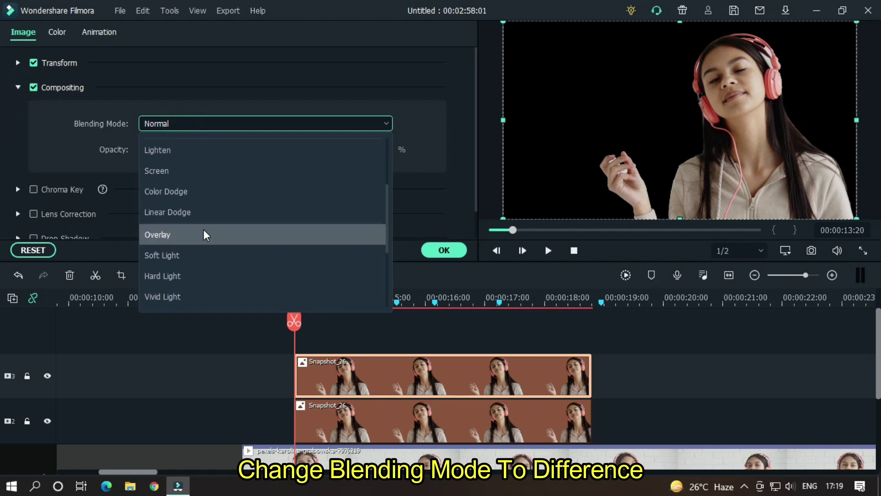
pyautogui.scroll(-3, 204, 234)
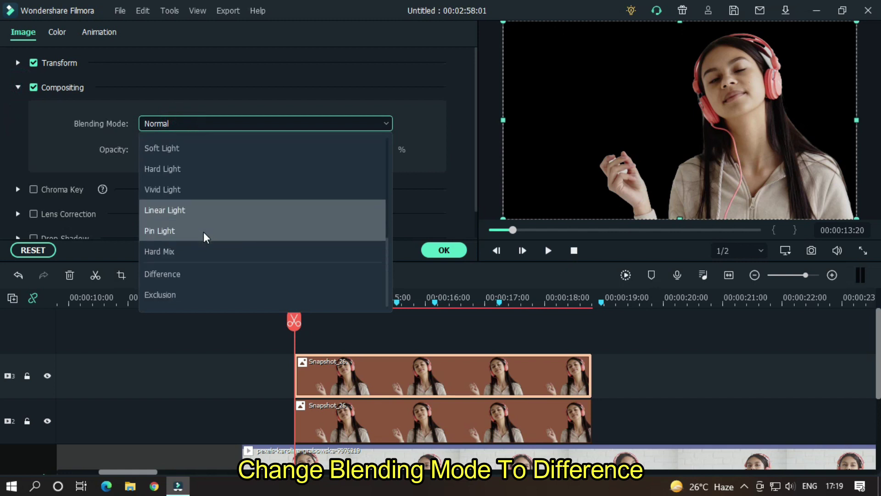
pyautogui.click(198, 278)
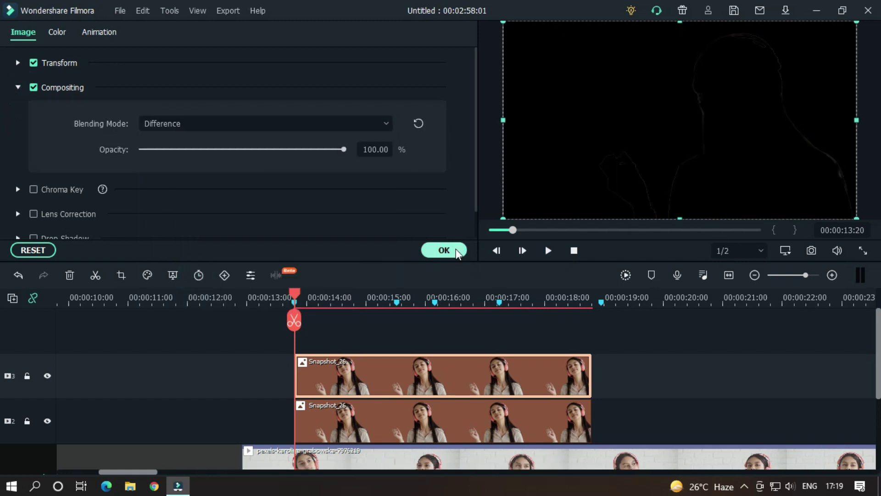
pyautogui.click(444, 250)
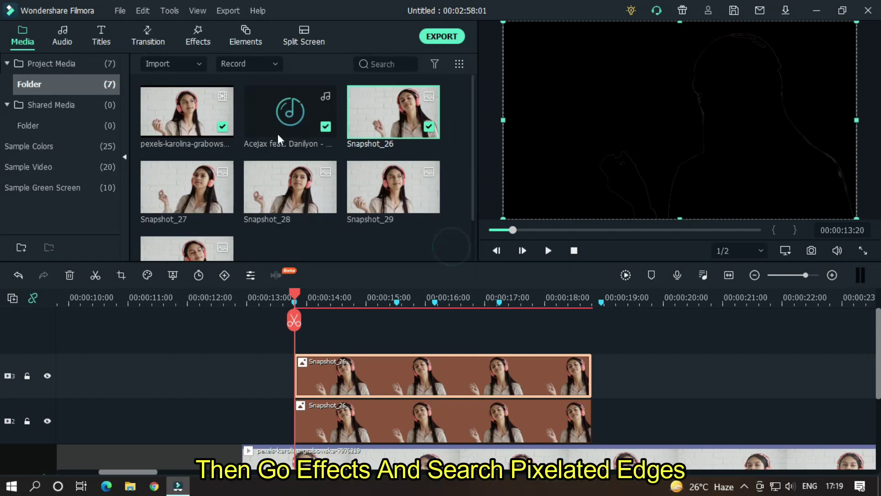
# Find Pixelated Edges in Effects via 'pix' and apply it to the upper Snapshot_26 clip
pyautogui.click(195, 36)
pyautogui.click(402, 63)
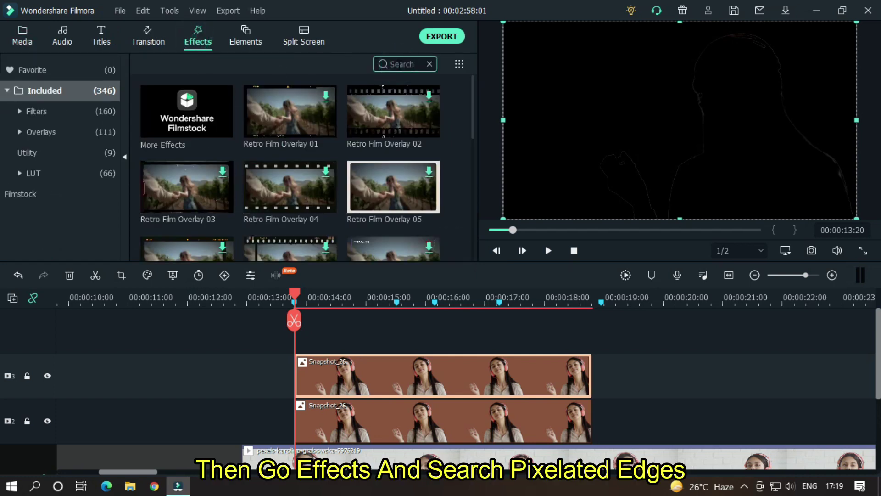
pyautogui.write('pix')
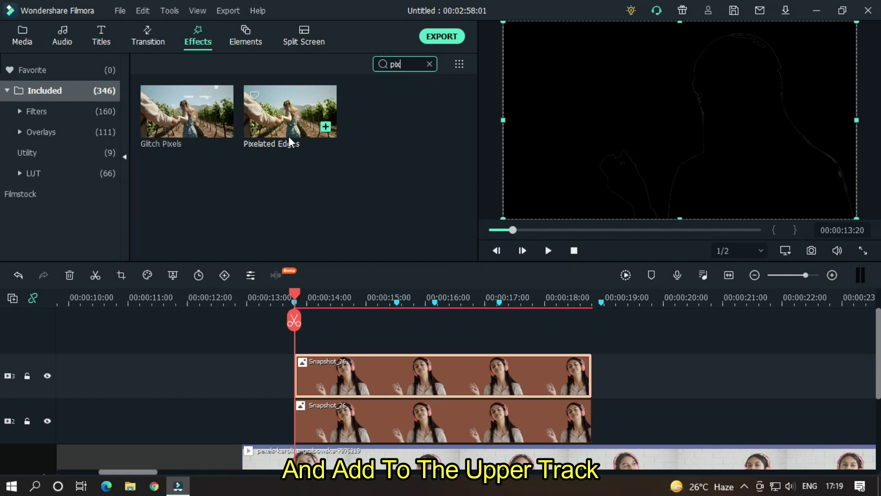
pyautogui.moveTo(289, 114); pyautogui.dragTo(317, 358)
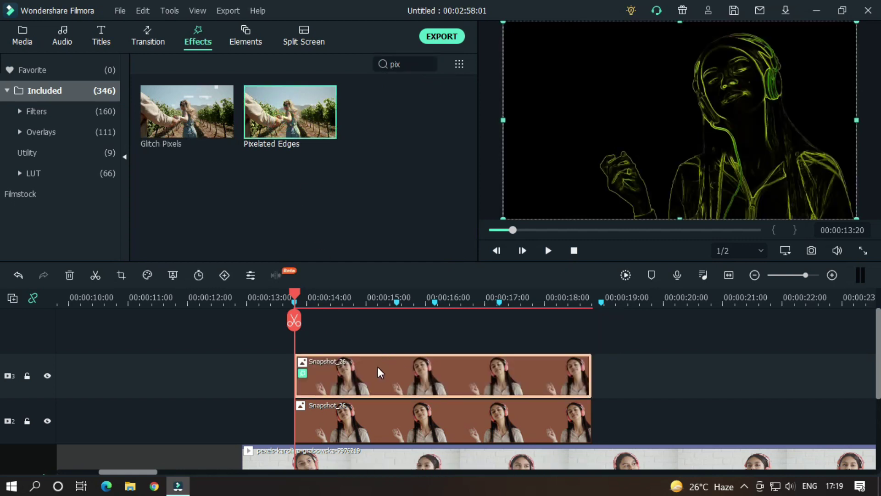
# Inspect the upper snapshot's Video Effects edge colour choices and leave them unchanged
pyautogui.click(22, 35)
pyautogui.doubleClick(396, 375)
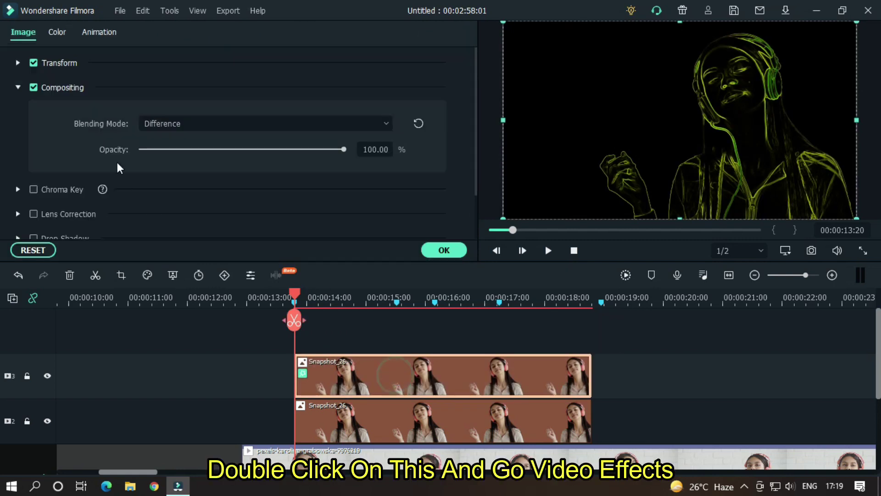
pyautogui.scroll(-3, 117, 162)
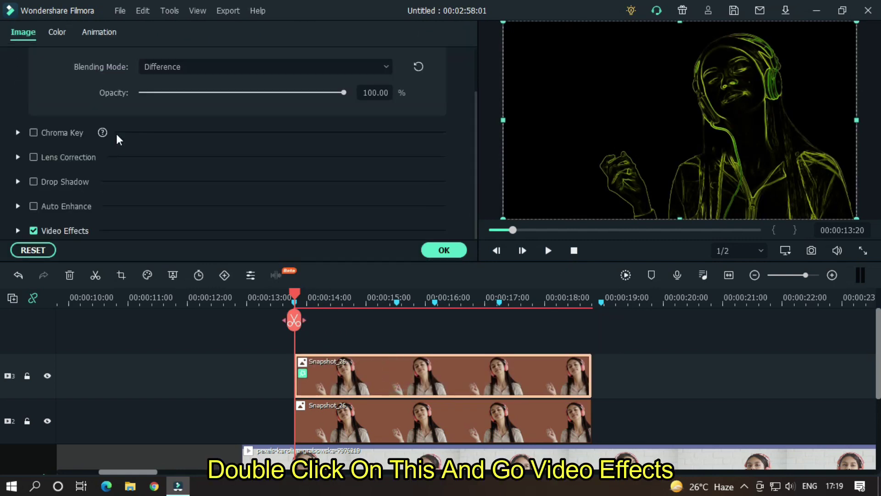
pyautogui.click(17, 231)
pyautogui.scroll(-3, 189, 179)
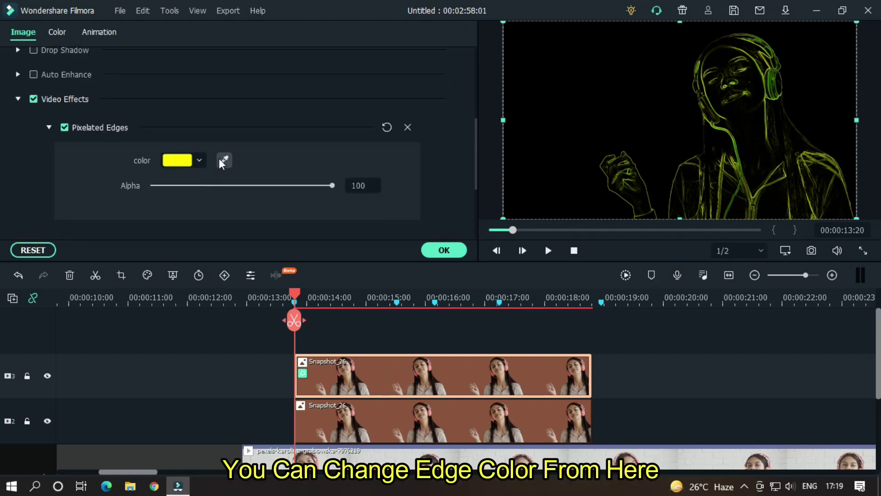
pyautogui.click(197, 160)
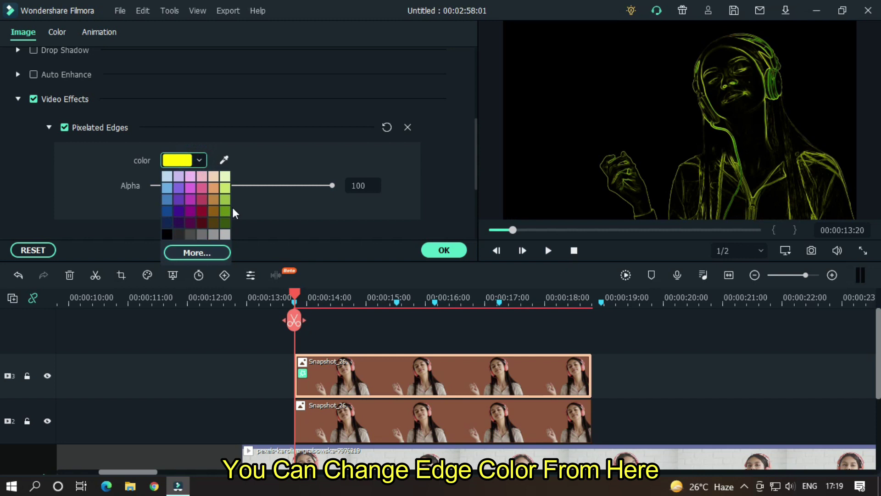
pyautogui.click(443, 245)
# Close the properties and add the Green sample colour clip on a new top track
pyautogui.click(447, 250)
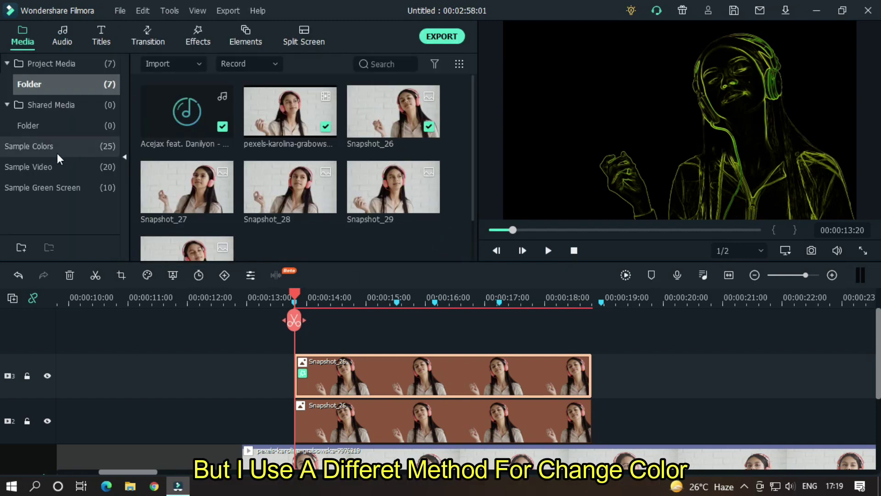
pyautogui.click(33, 147)
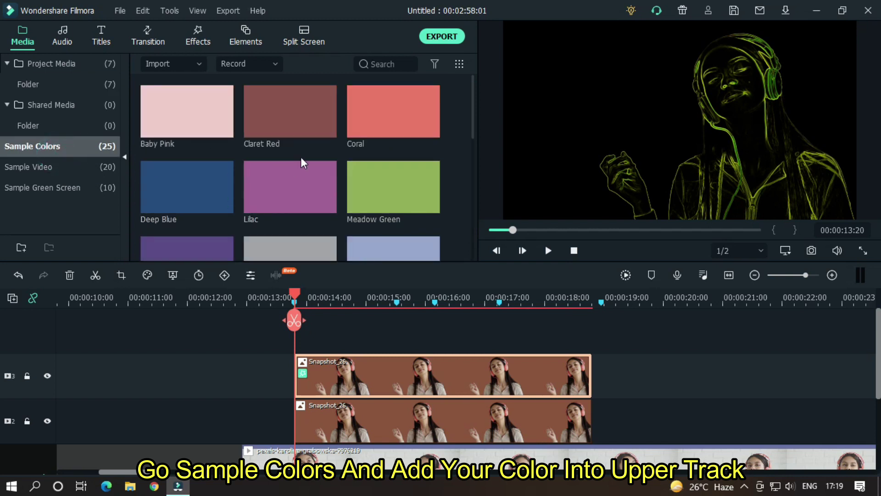
pyautogui.scroll(-3, 192, 175)
pyautogui.moveTo(166, 141)
pyautogui.mouseDown()
pyautogui.moveTo(306, 267)
pyautogui.moveTo(297, 329)
pyautogui.mouseUp()
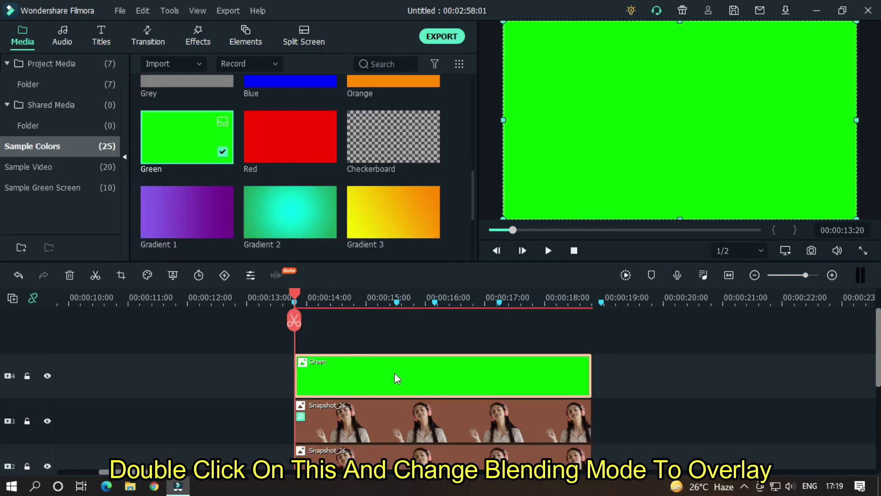
pyautogui.doubleClick(394, 373)
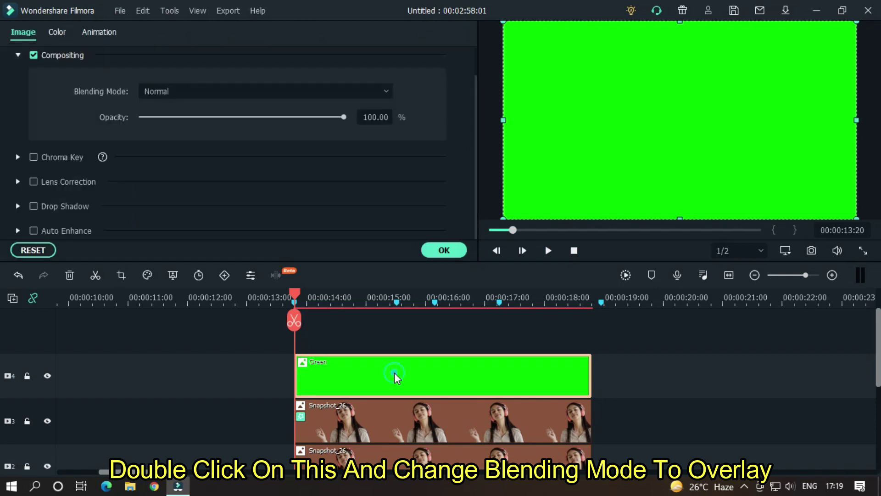
# Set the green clip's Blending Mode to Overlay so the edge outline turns green
pyautogui.click(180, 90)
pyautogui.scroll(-3, 187, 204)
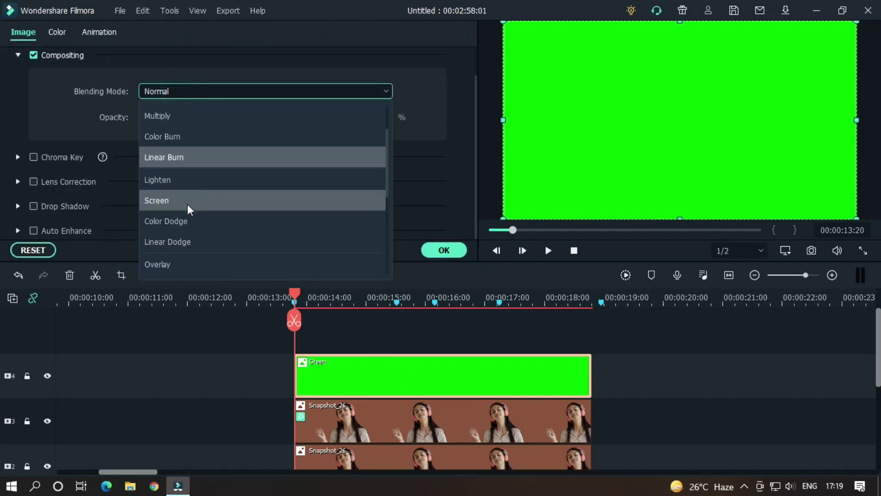
pyautogui.scroll(-2, 188, 211)
pyautogui.click(158, 159)
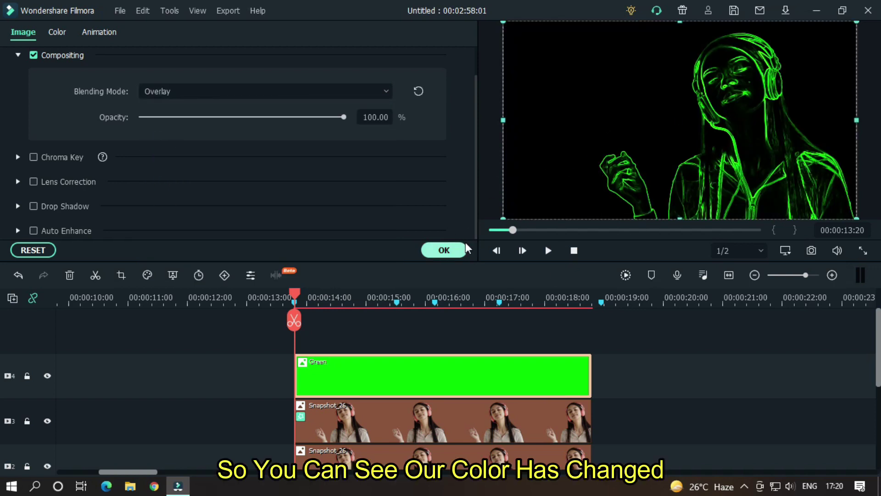
pyautogui.click(443, 250)
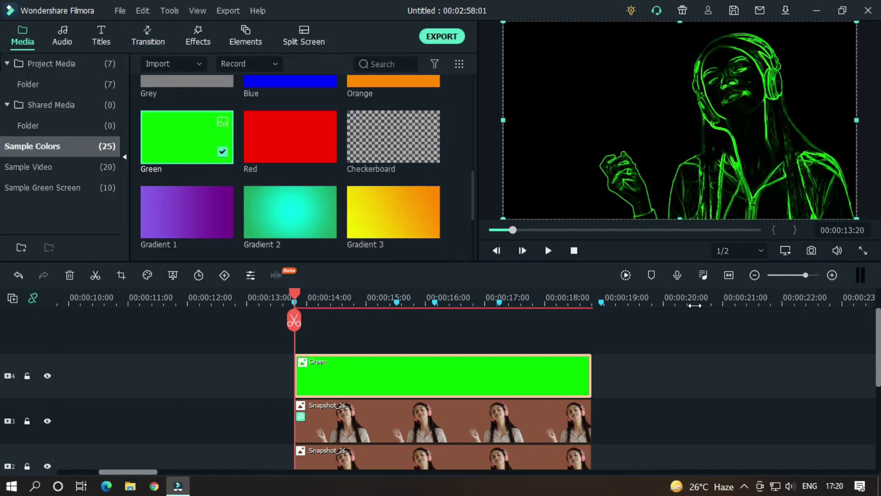
# Snapshot the green-edge frame as Snapshot_31, delete the three stacked clips, and place it on track 2
pyautogui.click(812, 251)
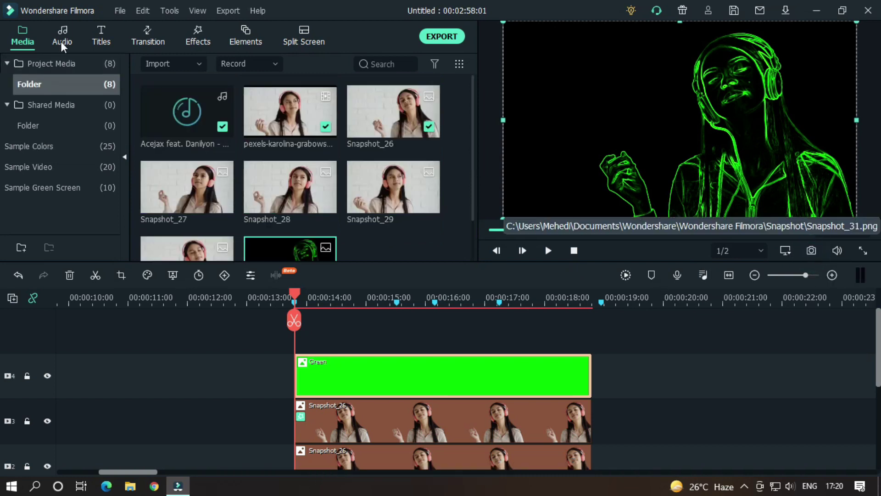
pyautogui.scroll(-2, 317, 209)
pyautogui.scroll(-1, 703, 389)
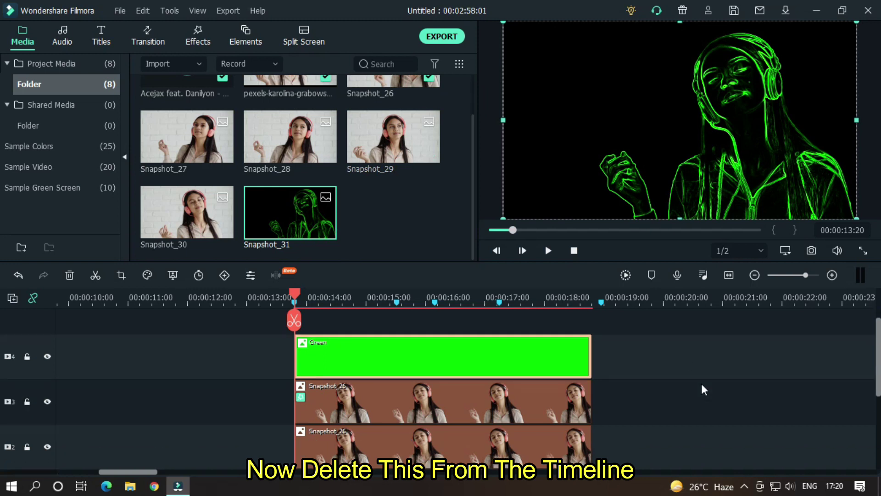
pyautogui.scroll(-1, 630, 431)
pyautogui.moveTo(605, 413); pyautogui.dragTo(523, 323)
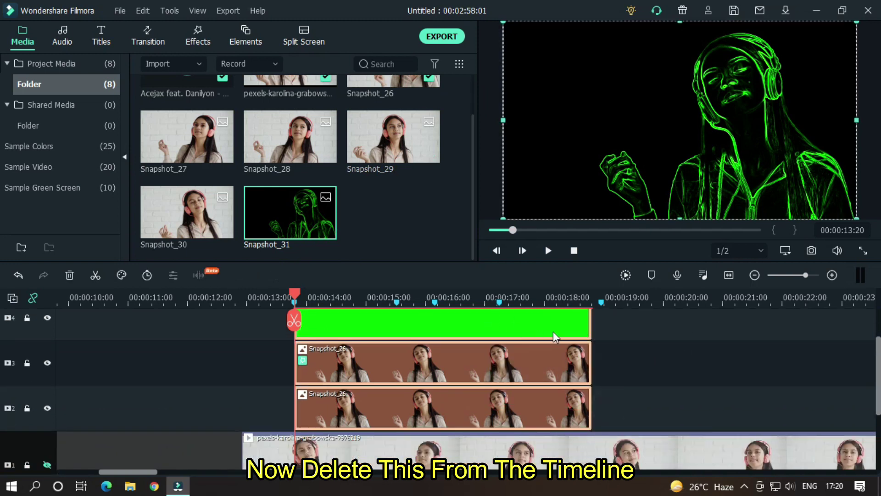
pyautogui.press('Delete')
pyautogui.moveTo(279, 206); pyautogui.dragTo(297, 415)
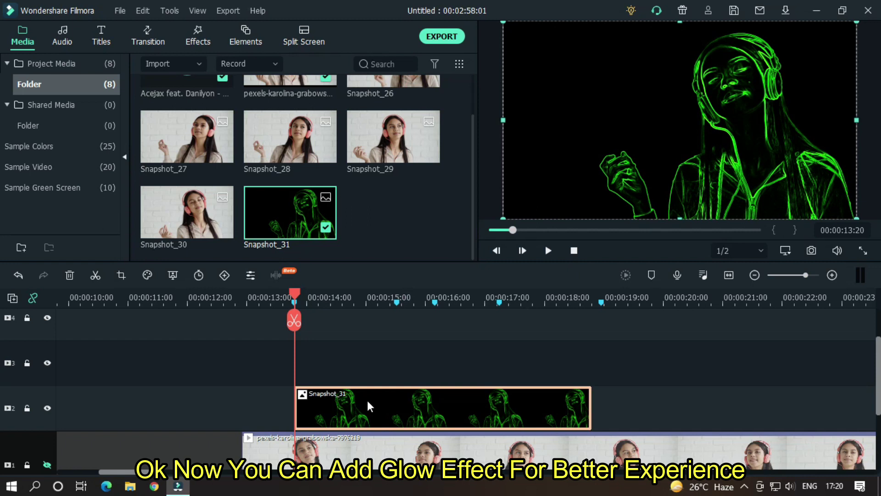
# Search Effects for 'glo' and apply Glow to the Snapshot_31 clip twice
pyautogui.click(198, 36)
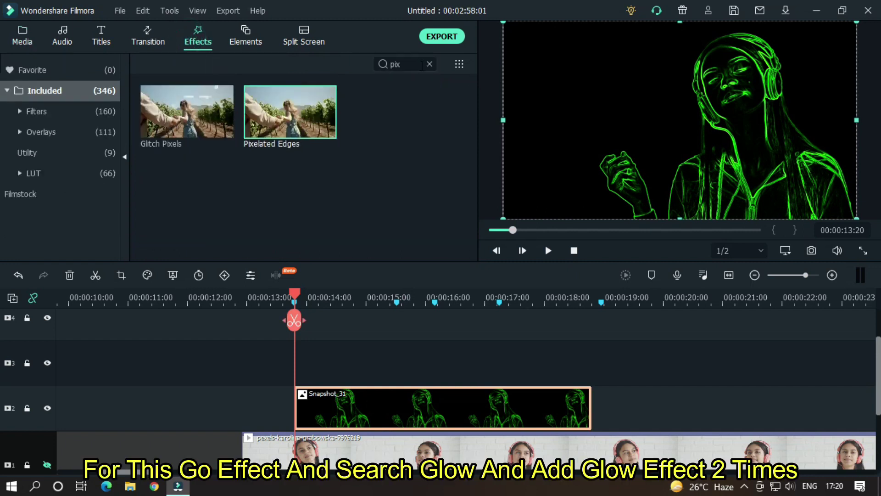
pyautogui.click(429, 64)
pyautogui.write('gl')
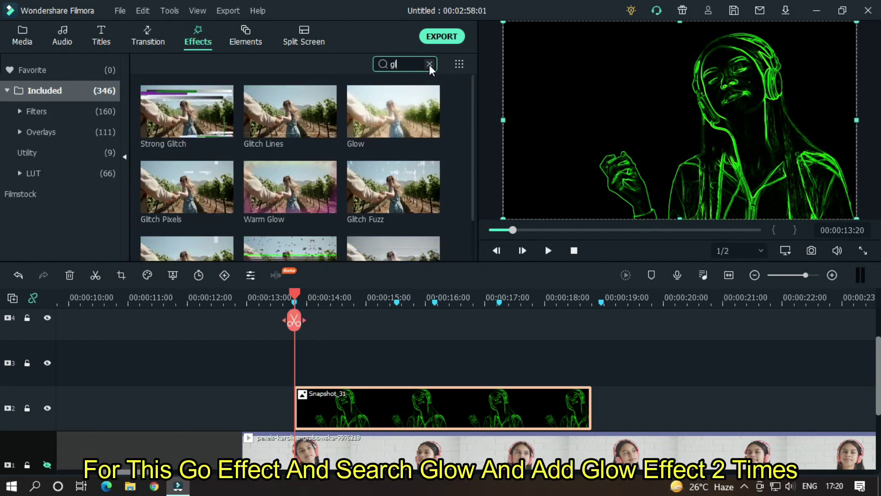
pyautogui.write('o')
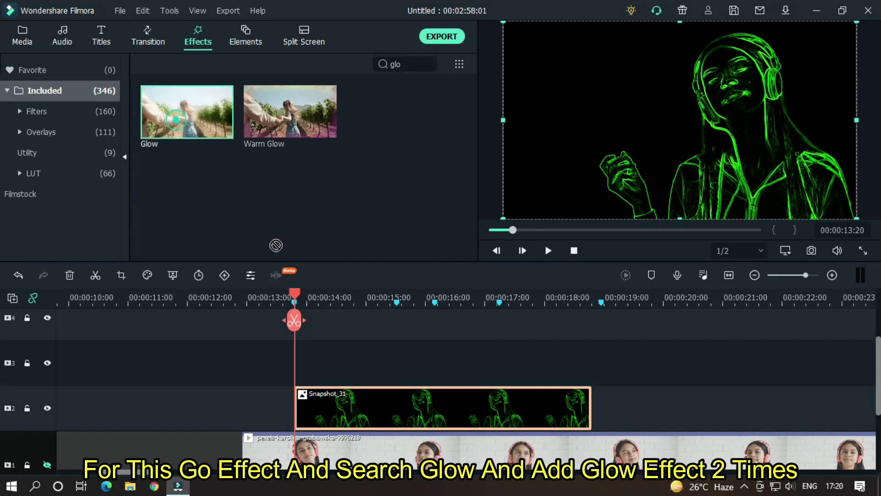
pyautogui.moveTo(276, 245); pyautogui.dragTo(331, 408)
pyautogui.moveTo(187, 112)
pyautogui.mouseDown()
pyautogui.moveTo(373, 378)
pyautogui.moveTo(363, 410)
pyautogui.mouseUp()
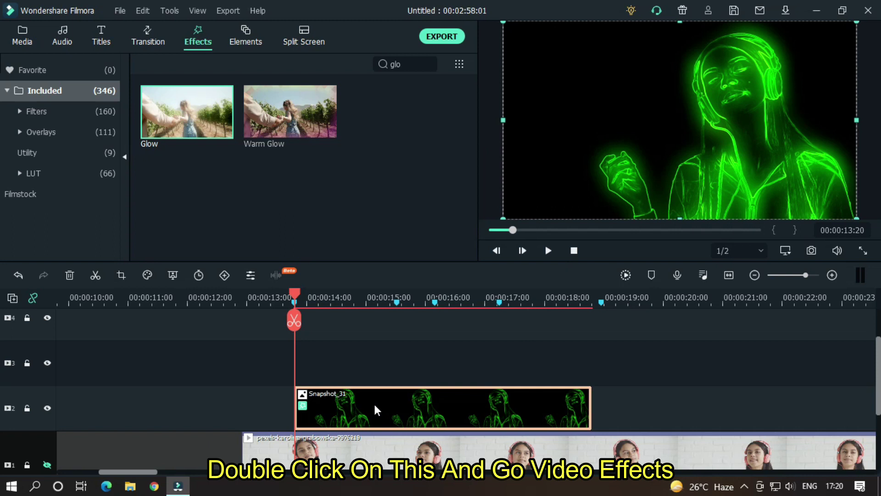
# Set the second Glow effect's Radius on Snapshot_31 to 100
pyautogui.doubleClick(376, 410)
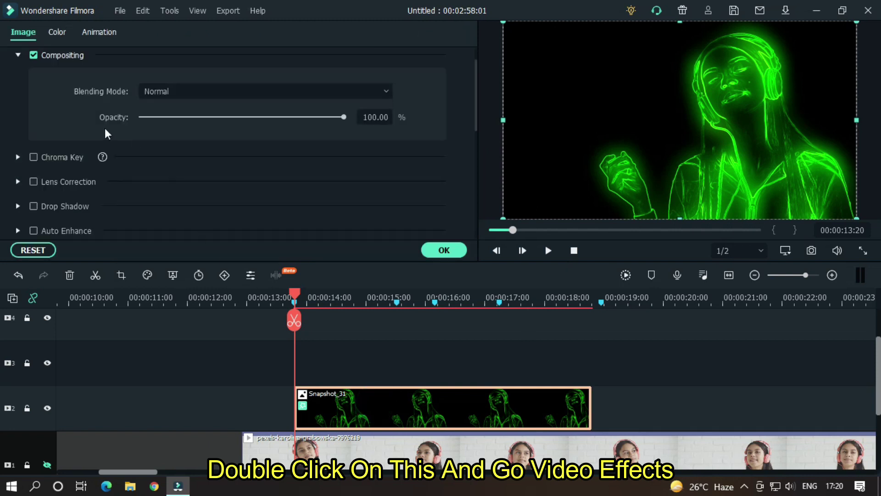
pyautogui.scroll(-5, 104, 128)
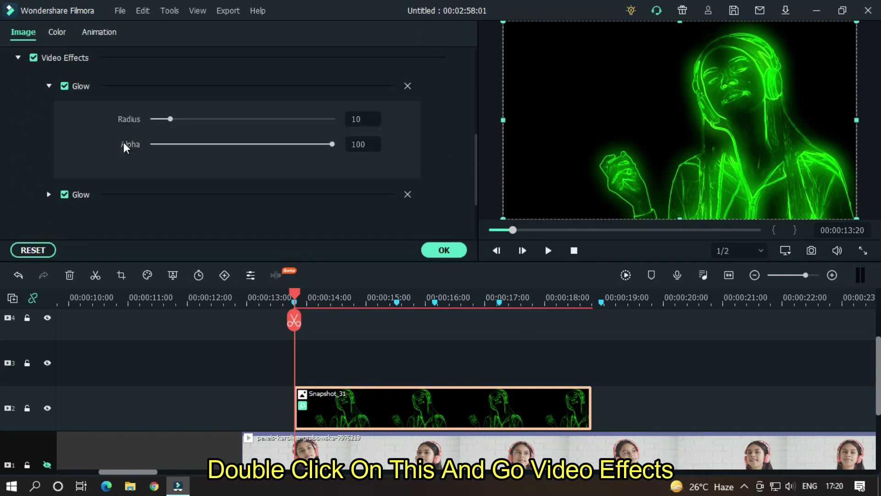
pyautogui.click(48, 195)
pyautogui.scroll(-2, 365, 163)
pyautogui.write('1')
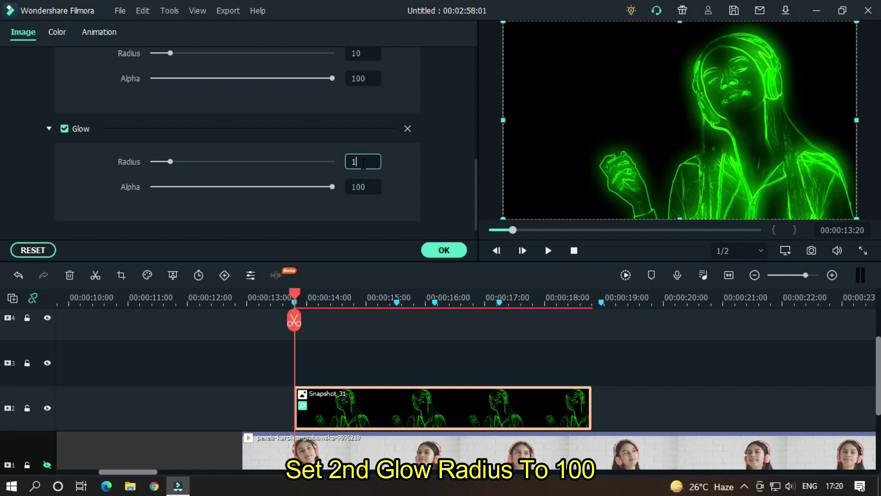
pyautogui.write('0')
pyautogui.press('Return')
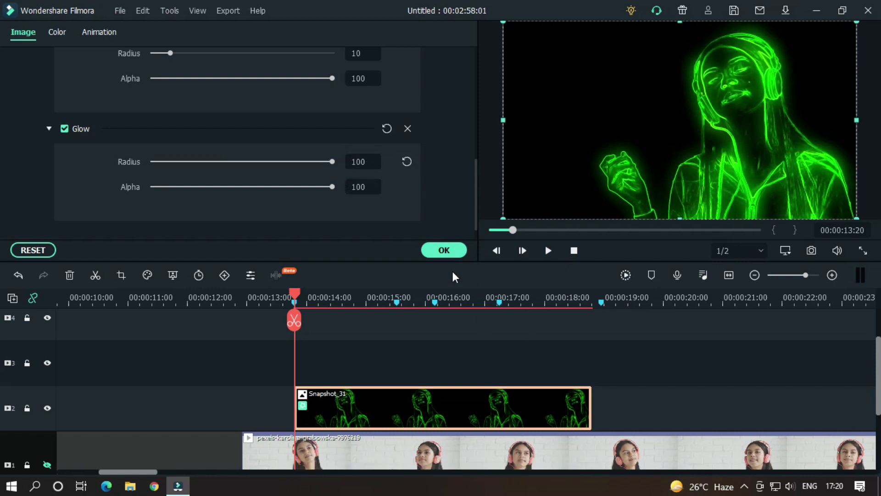
# Apply the Sideways 2 effect from Filters > Shake to the Snapshot_31 clip
pyautogui.click(445, 249)
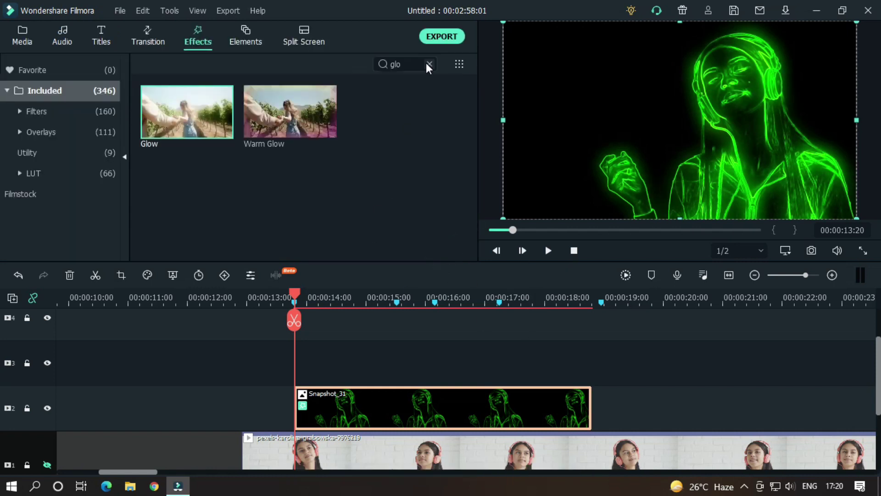
pyautogui.click(429, 64)
pyautogui.click(71, 106)
pyautogui.click(66, 135)
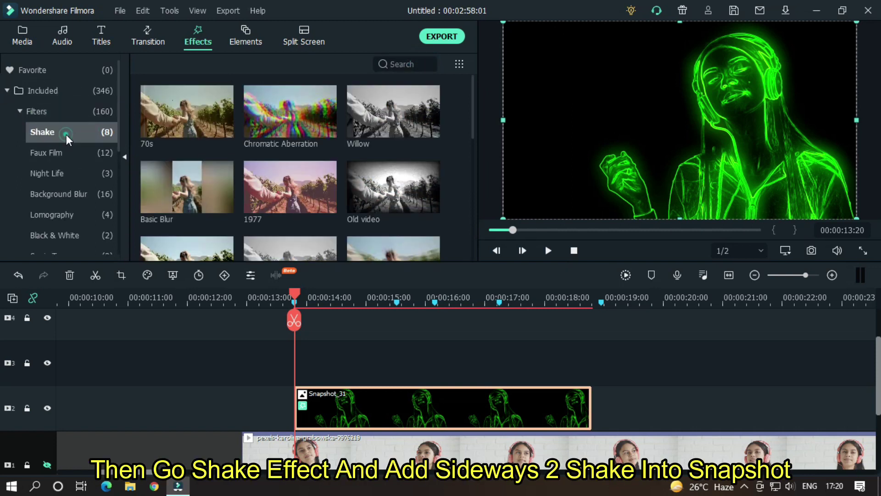
pyautogui.moveTo(388, 186); pyautogui.dragTo(324, 406)
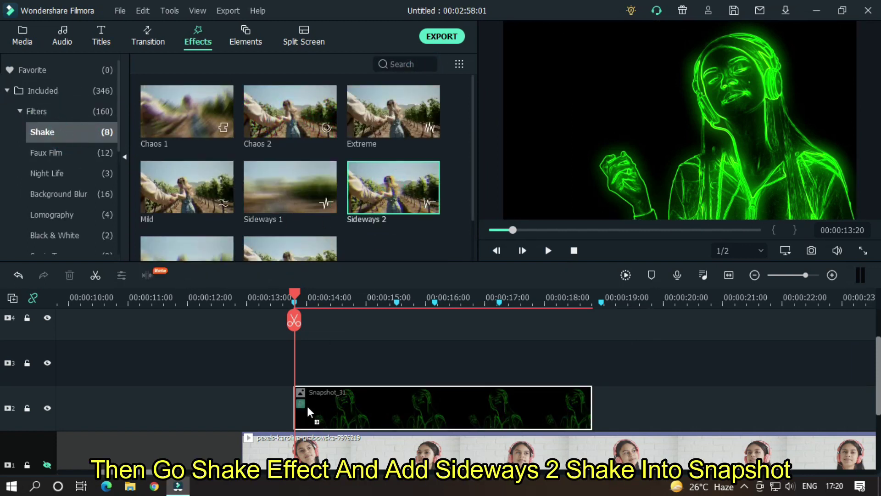
# Play the timeline to preview the shaking glow outline
pyautogui.click(297, 297)
pyautogui.press('space')
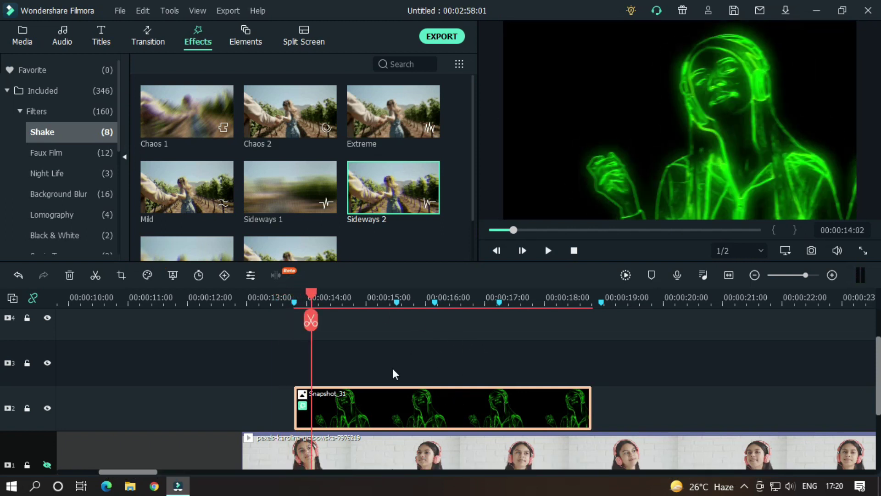
# Split Snapshot_31 at 00:00:14:05, ten frames in, and delete the right-hand part
pyautogui.moveTo(312, 297); pyautogui.dragTo(295, 297)
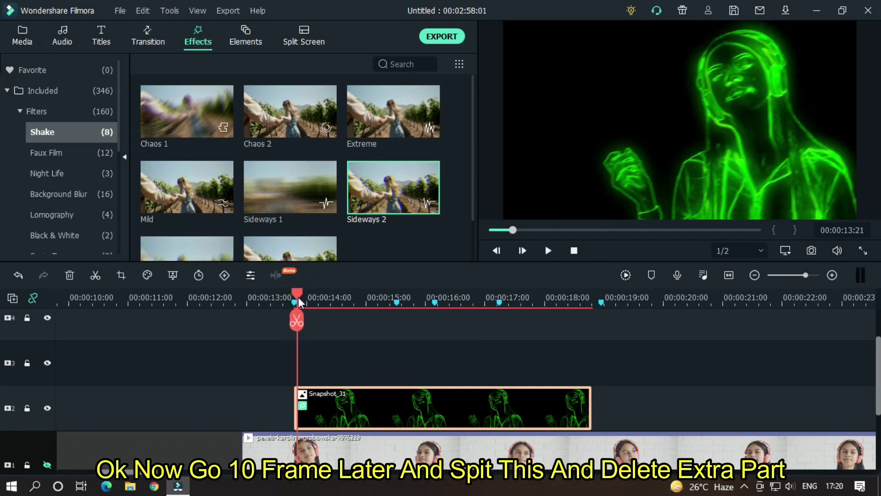
pyautogui.scroll(5, 339, 301)
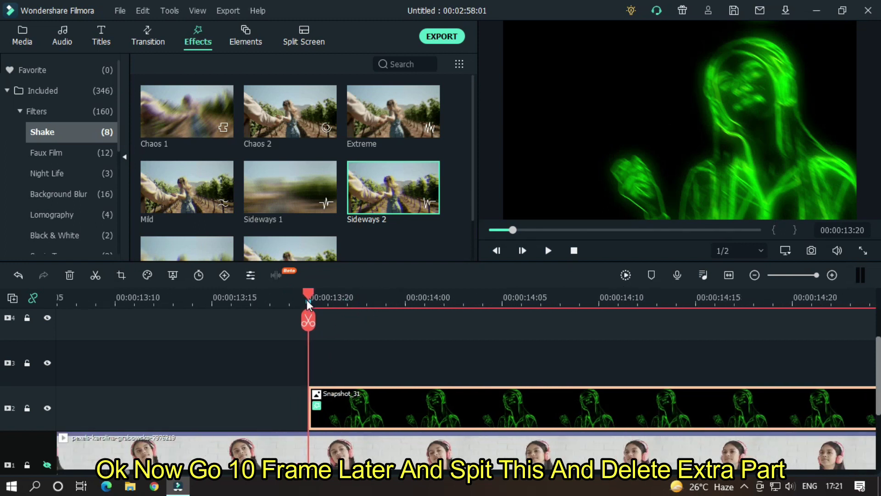
pyautogui.moveTo(309, 298); pyautogui.dragTo(502, 298)
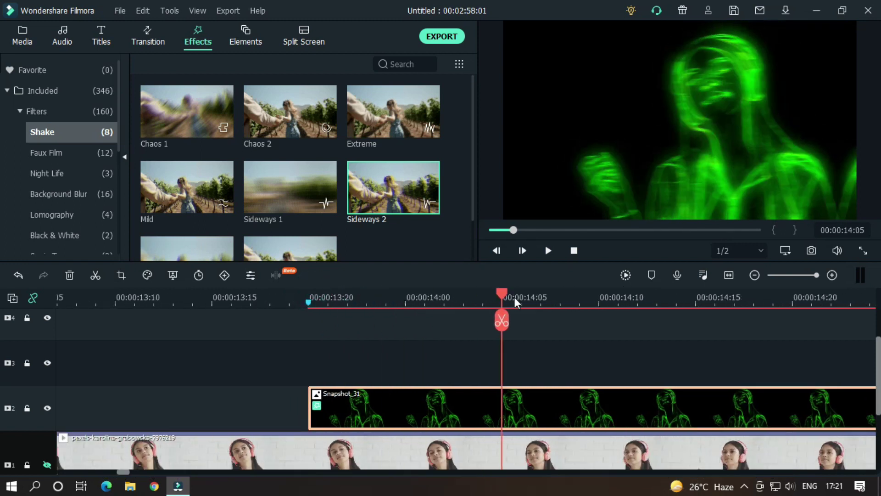
pyautogui.click(501, 321)
pyautogui.scroll(-5, 514, 296)
pyautogui.click(553, 412)
pyautogui.press('Delete')
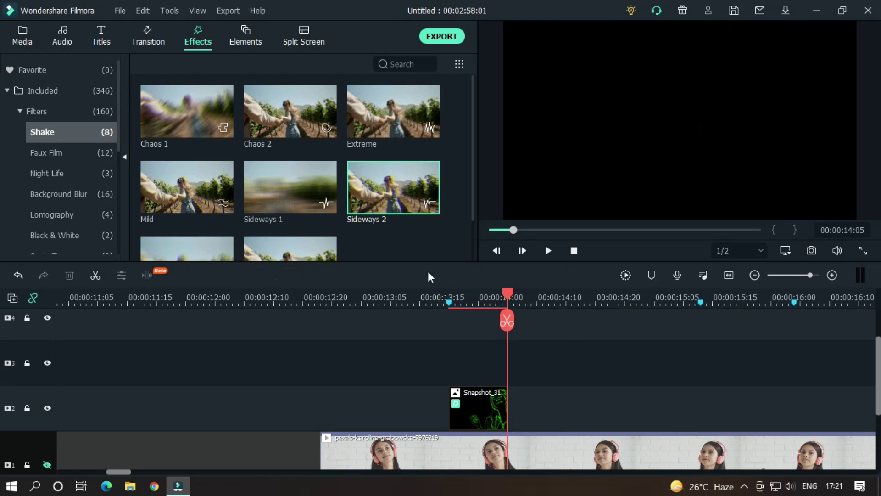
# Set Snapshot_31's Compositing Blending Mode to Screen and unhide video track 1
pyautogui.click(474, 408)
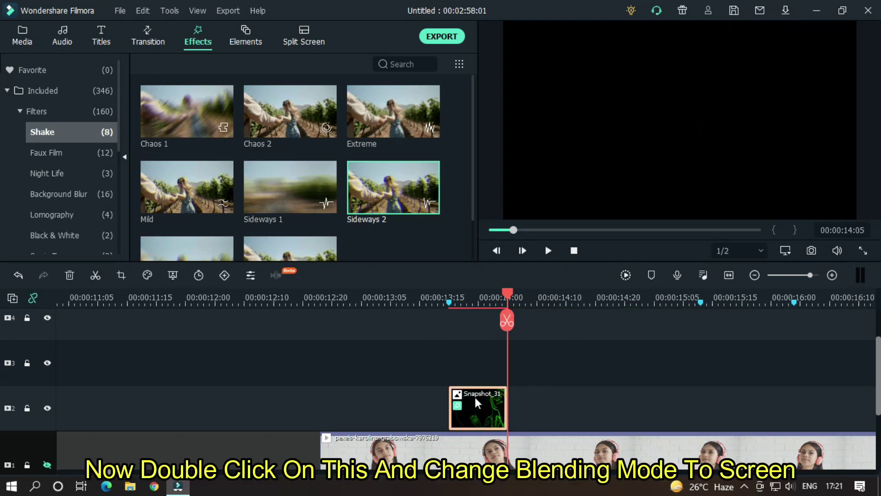
pyautogui.doubleClick(476, 406)
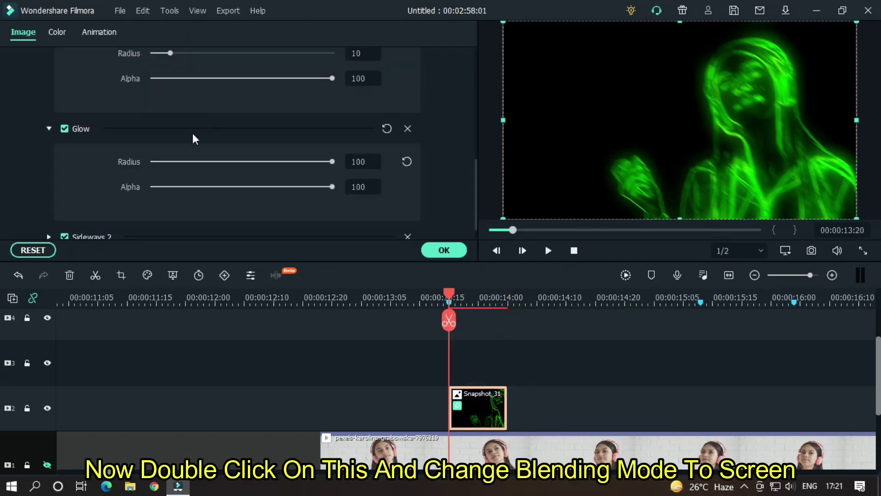
pyautogui.scroll(3, 192, 133)
pyautogui.click(176, 124)
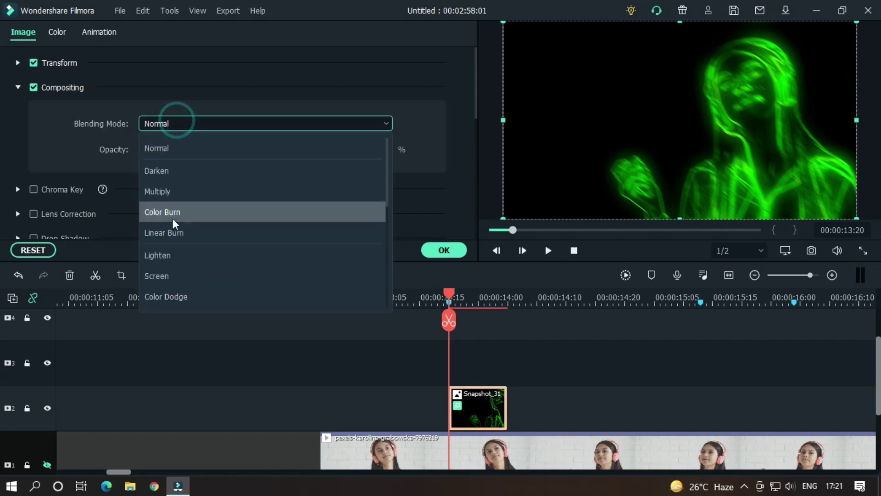
pyautogui.click(198, 274)
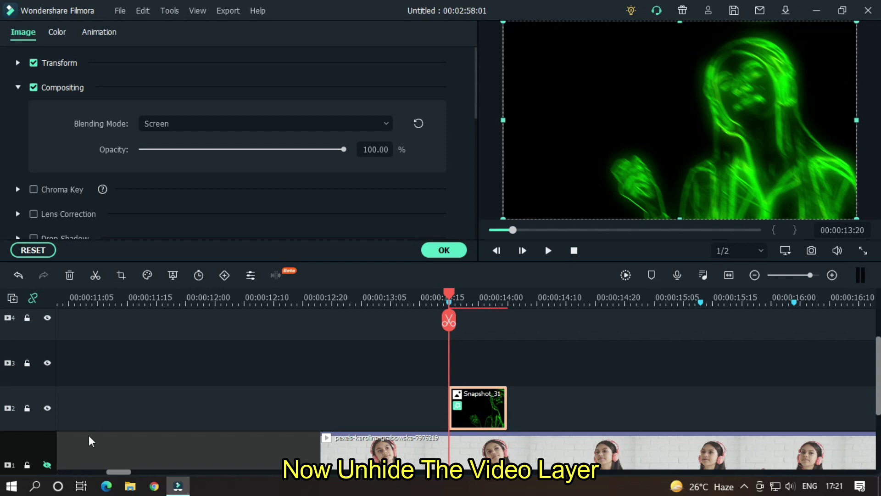
pyautogui.click(48, 463)
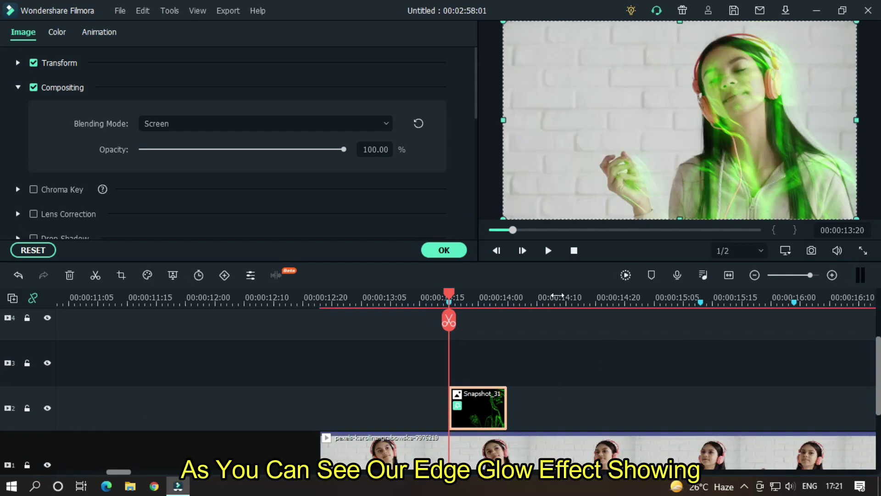
pyautogui.scroll(2, 559, 296)
# Copy Snapshot_31 and paste a duplicate onto track 3 above it
pyautogui.click(529, 415)
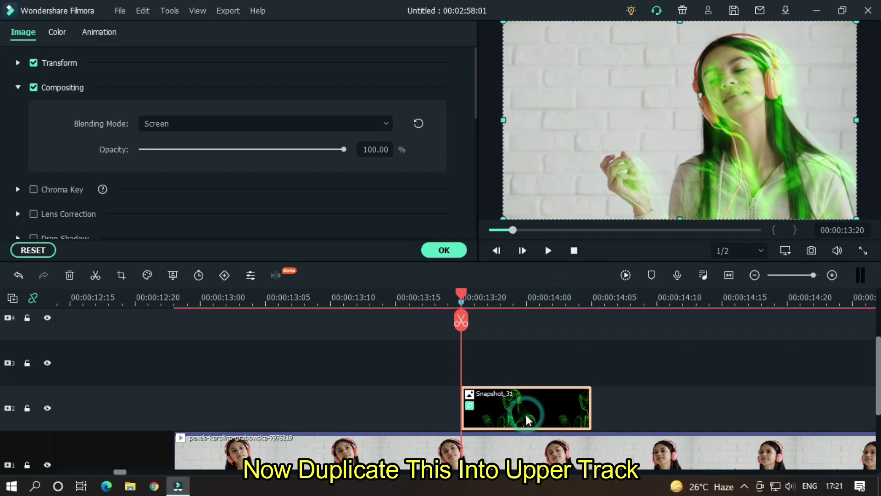
pyautogui.hotkey('ctrl', 'c')
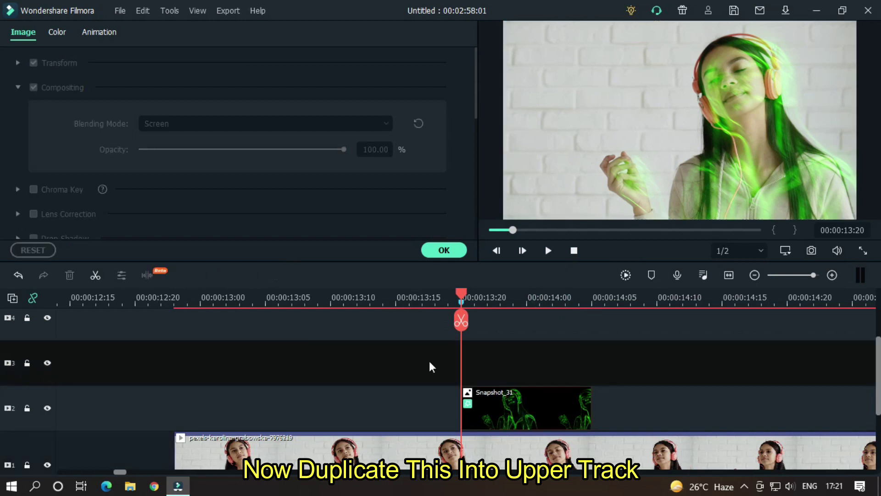
pyautogui.hotkey('ctrl', 'v')
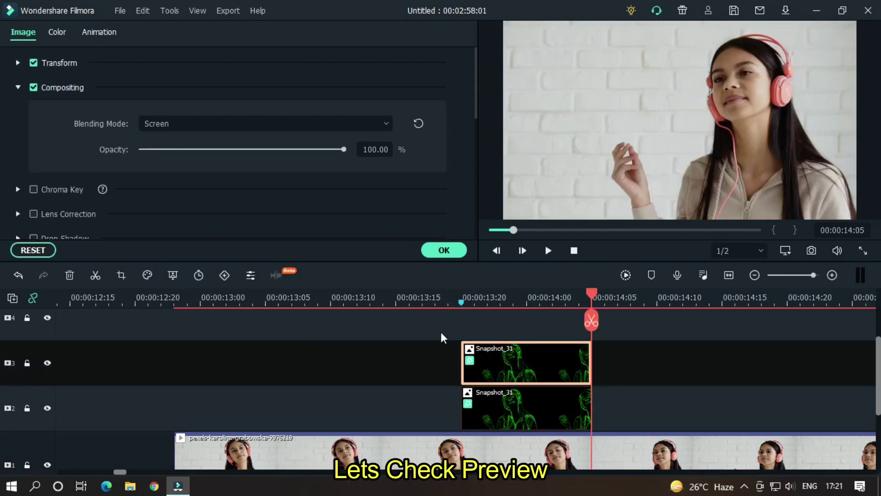
# Play and replay the glow section to check the stronger green glow
pyautogui.click(361, 297)
pyautogui.press('space')
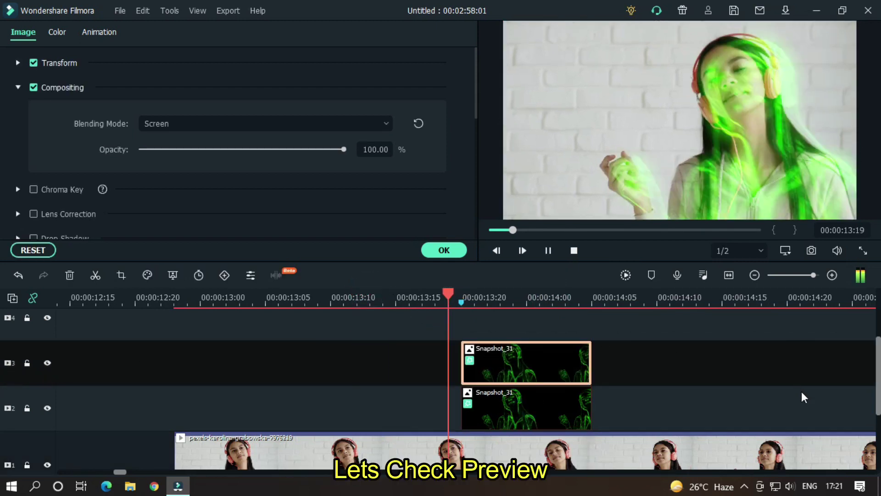
pyautogui.click(407, 296)
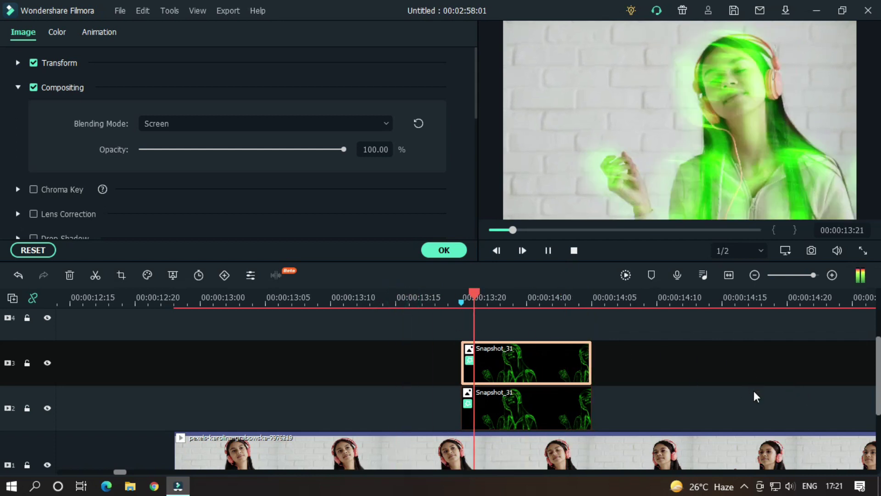
pyautogui.click(407, 296)
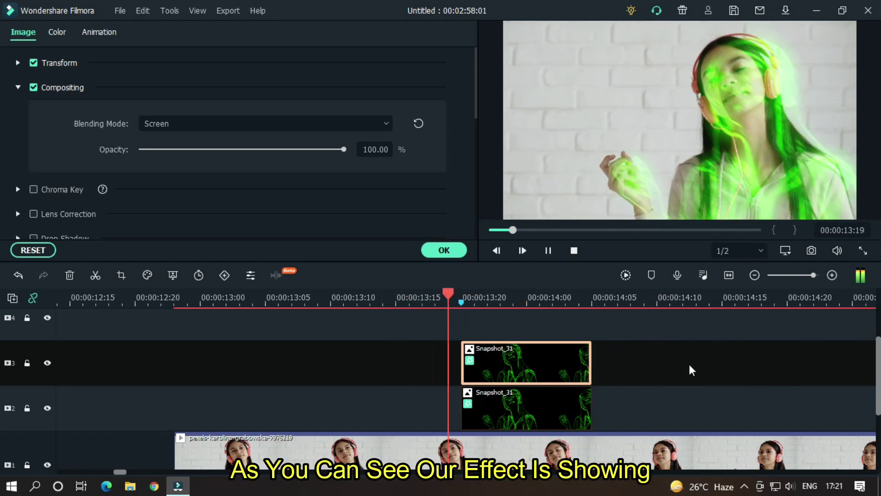
pyautogui.press('space')
pyautogui.scroll(-1, 635, 357)
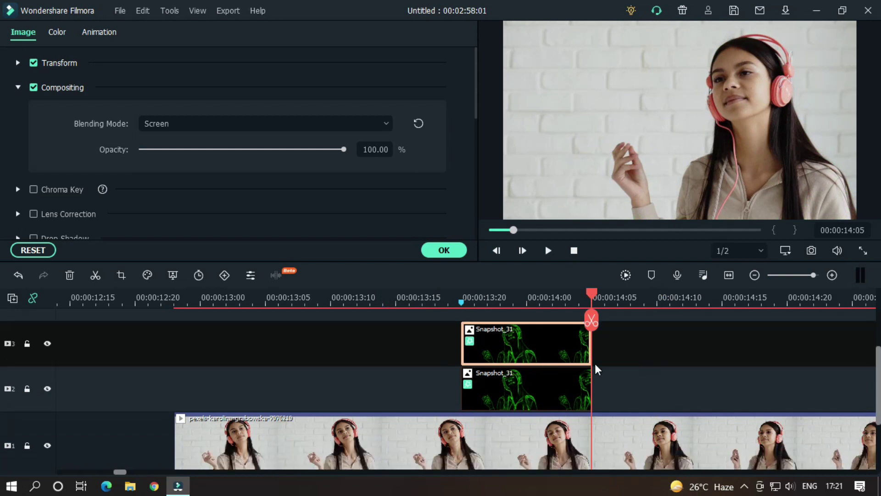
pyautogui.scroll(1, 595, 364)
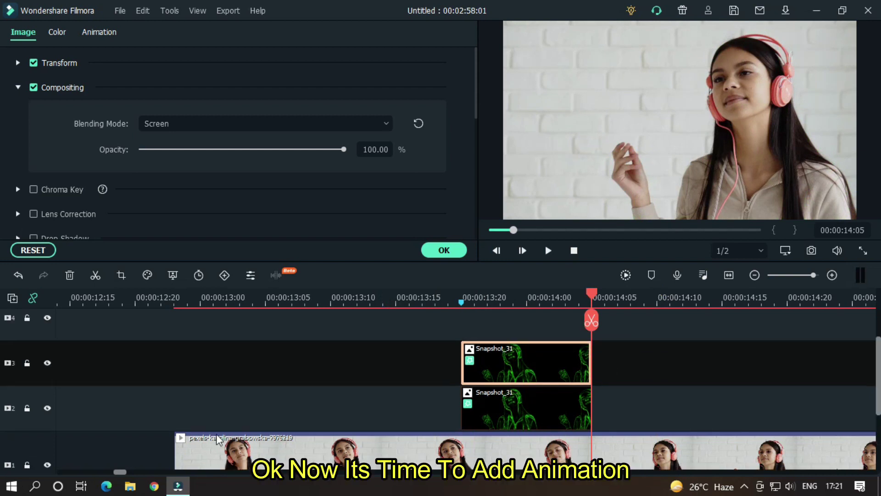
# In Animation > Customize, add a keyframe at the lower Snapshot_31's start and jump to its last frame
pyautogui.doubleClick(499, 407)
pyautogui.click(98, 32)
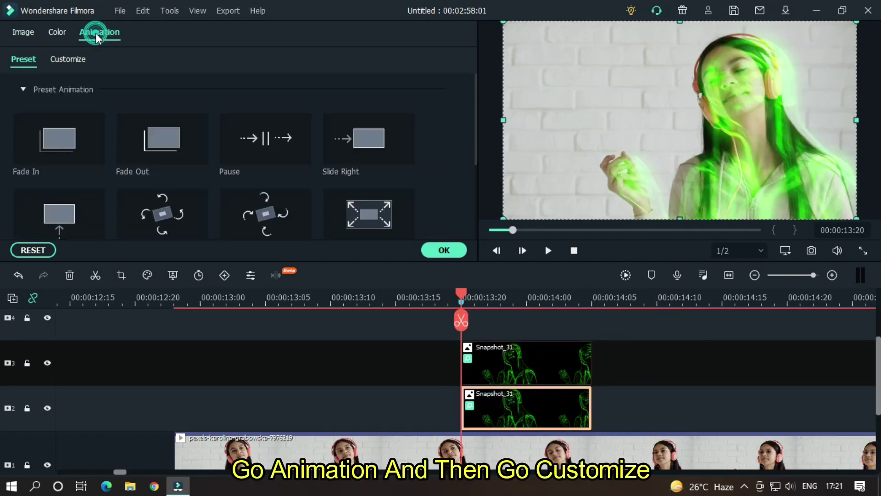
pyautogui.click(68, 58)
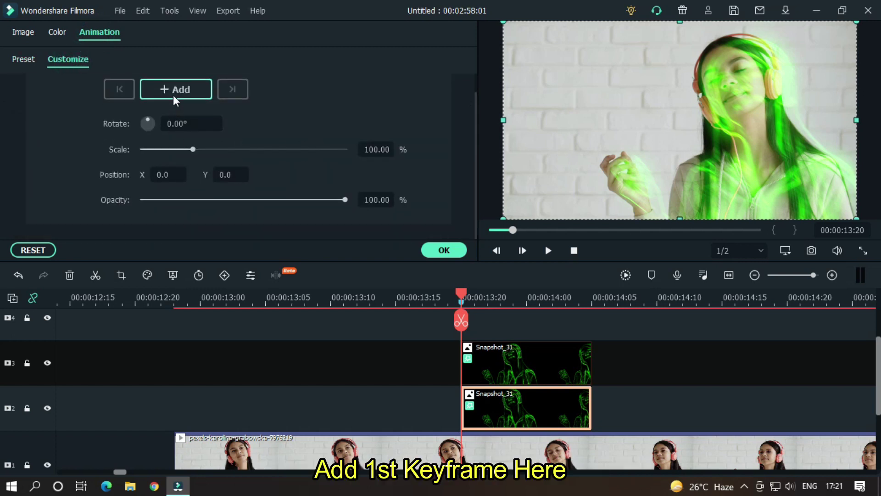
pyautogui.click(175, 110)
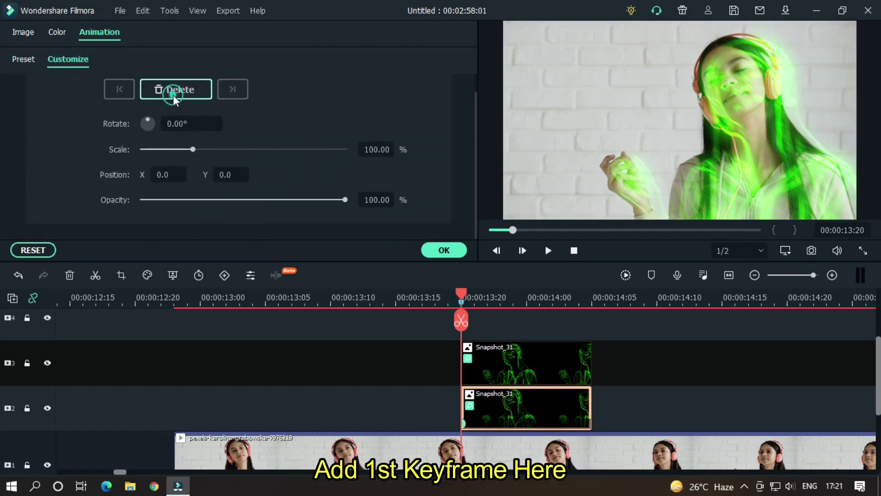
pyautogui.click(590, 297)
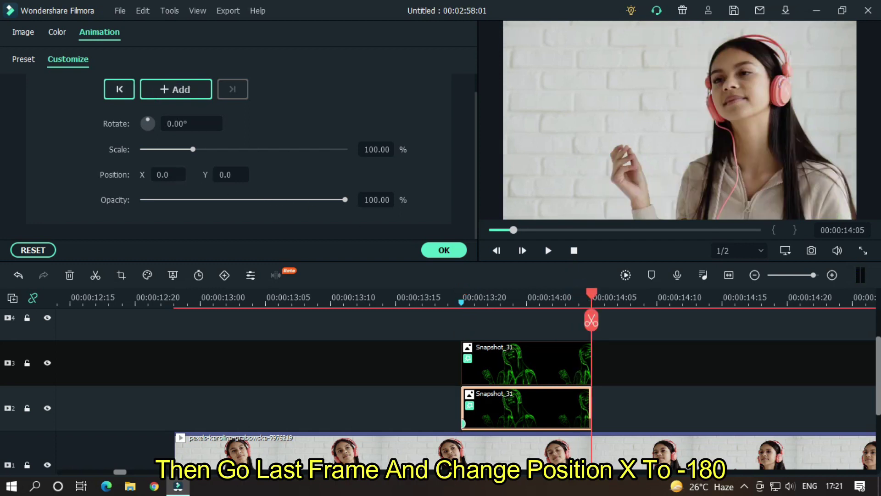
# At the end frame set Position X to -180 and Opacity to 0%, then return to 00:00:13:20
pyautogui.doubleClick(166, 174)
pyautogui.write('-18')
pyautogui.write('0')
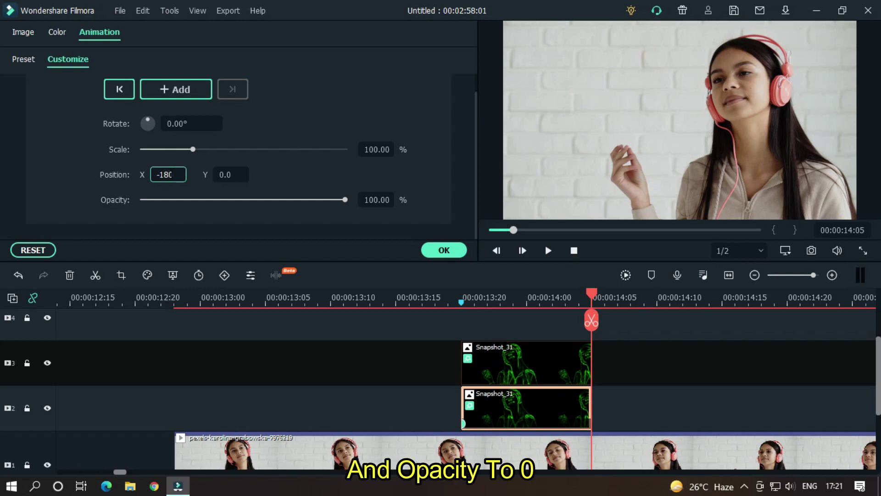
pyautogui.press('Return')
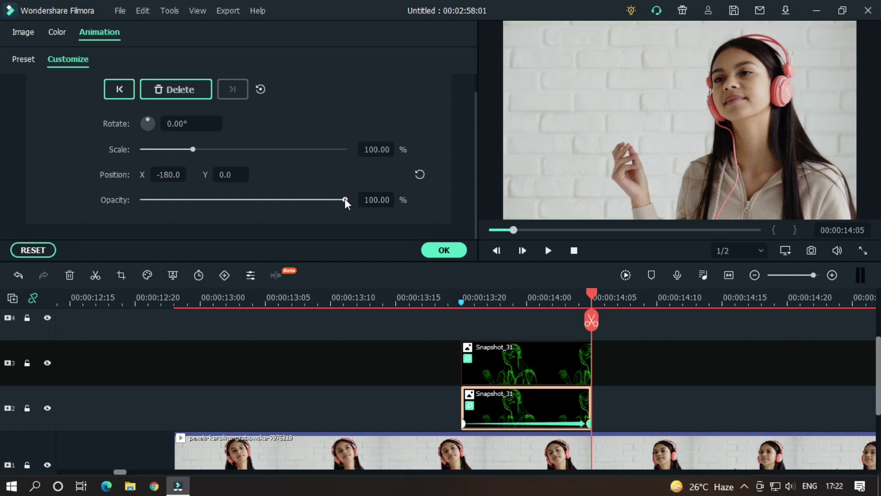
pyautogui.moveTo(345, 200); pyautogui.dragTo(127, 199)
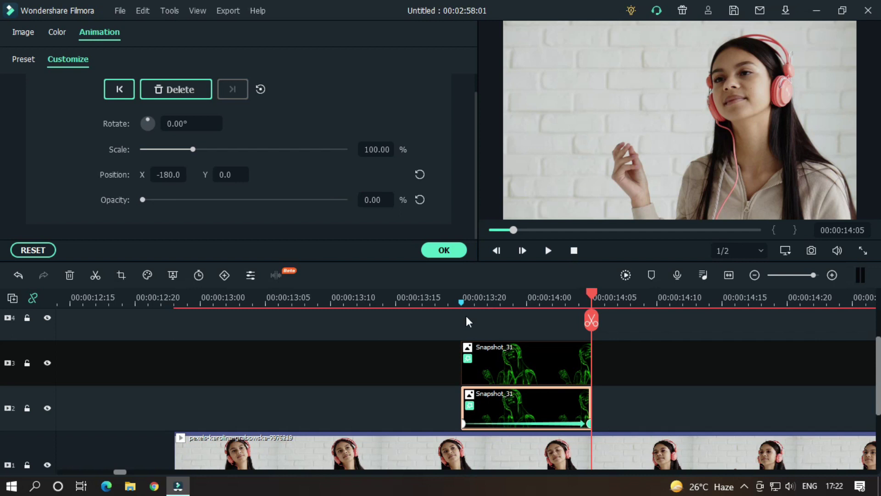
pyautogui.click(461, 298)
# Keyframe the upper Snapshot_31 clip to end at Position X 180 with opacity 0
pyautogui.click(510, 359)
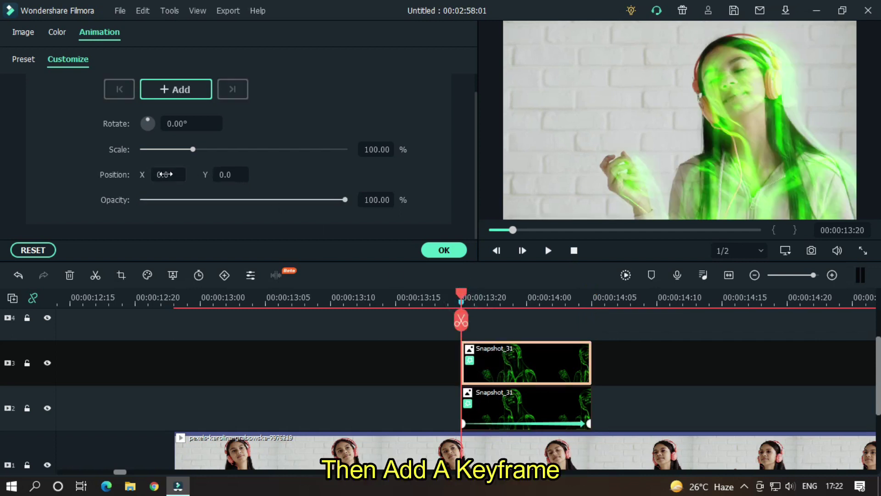
pyautogui.click(181, 89)
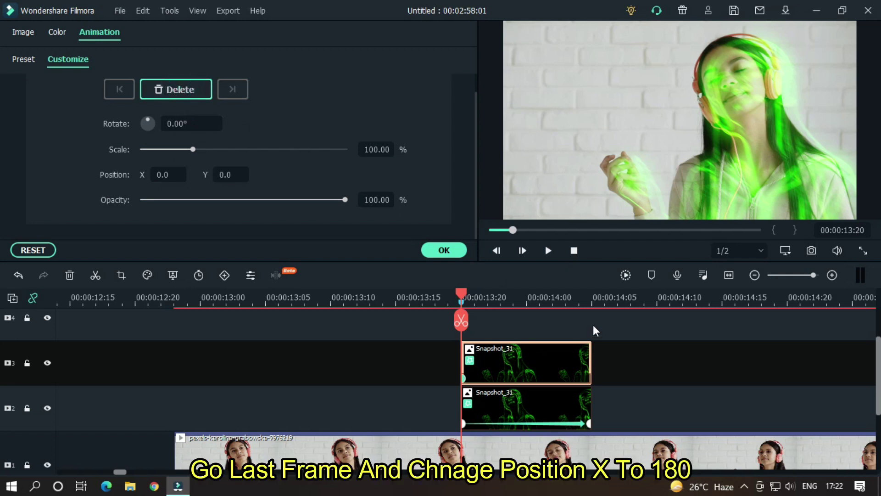
pyautogui.click(232, 89)
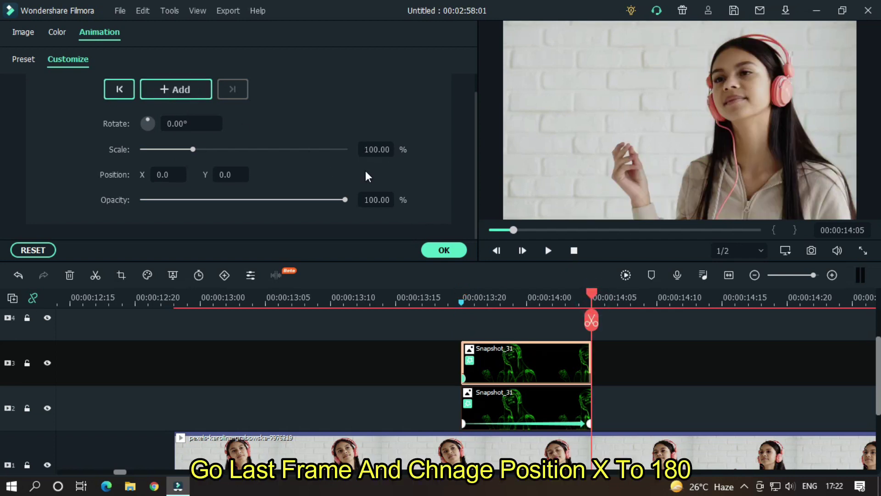
pyautogui.doubleClick(166, 175)
pyautogui.write('180')
pyautogui.press('Return')
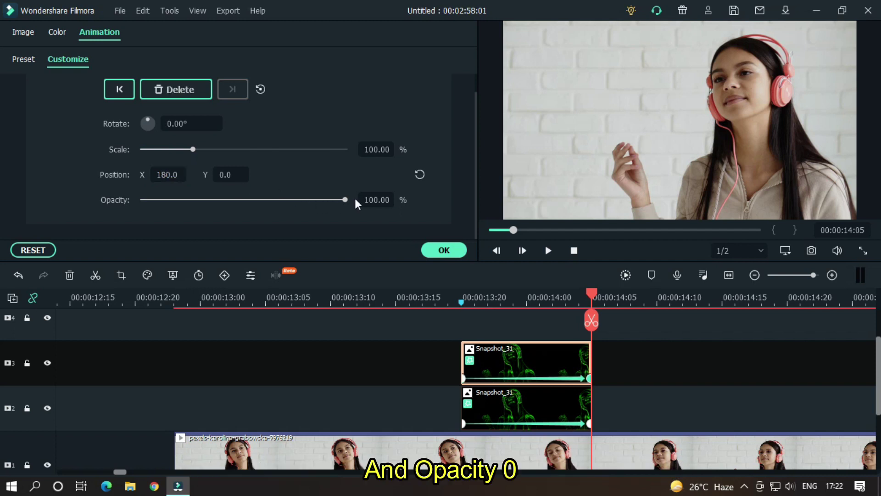
pyautogui.moveTo(345, 200); pyautogui.dragTo(141, 200)
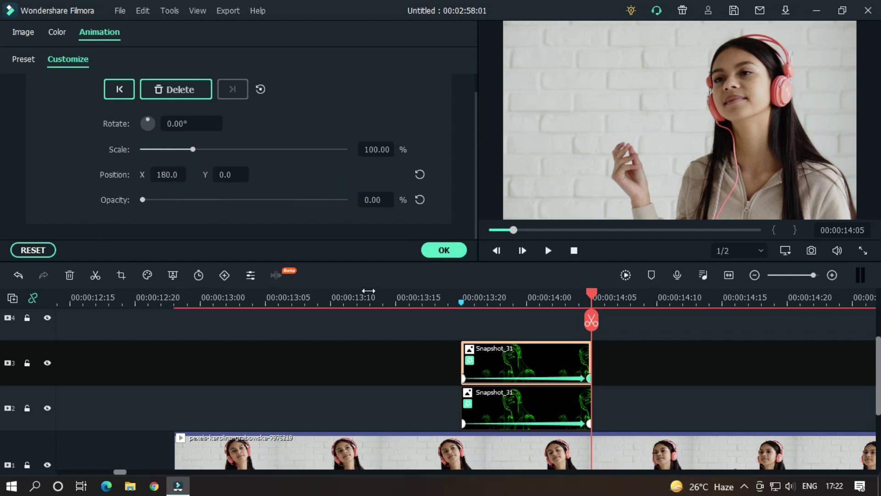
pyautogui.click(320, 297)
# Play the slide-and-fade preview, then park the playhead at about 00:00:15:13
pyautogui.press('space')
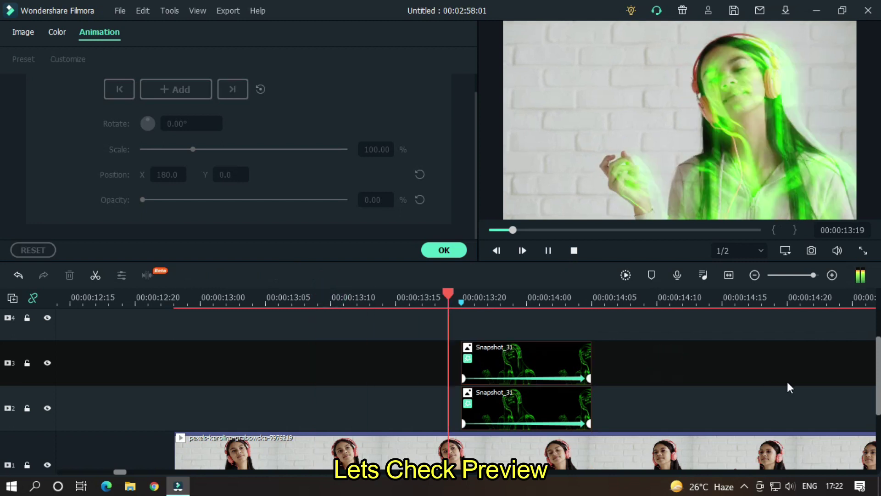
pyautogui.click(372, 301)
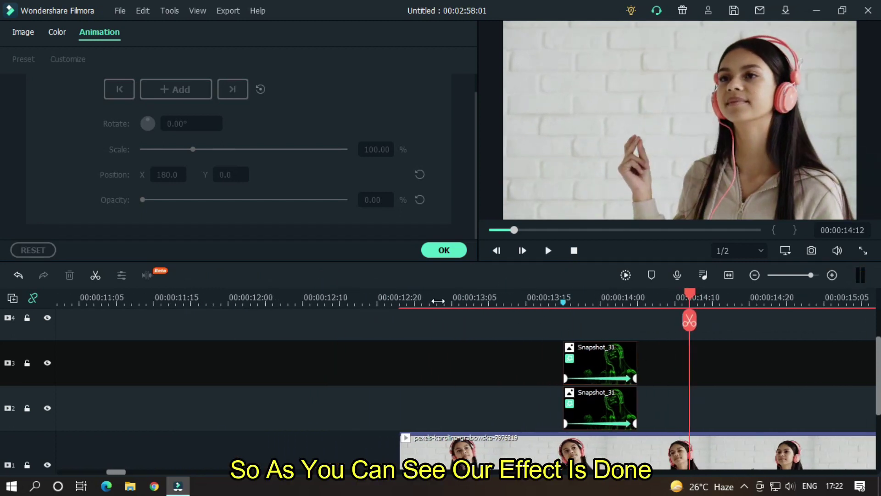
pyautogui.moveTo(121, 473); pyautogui.dragTo(196, 474)
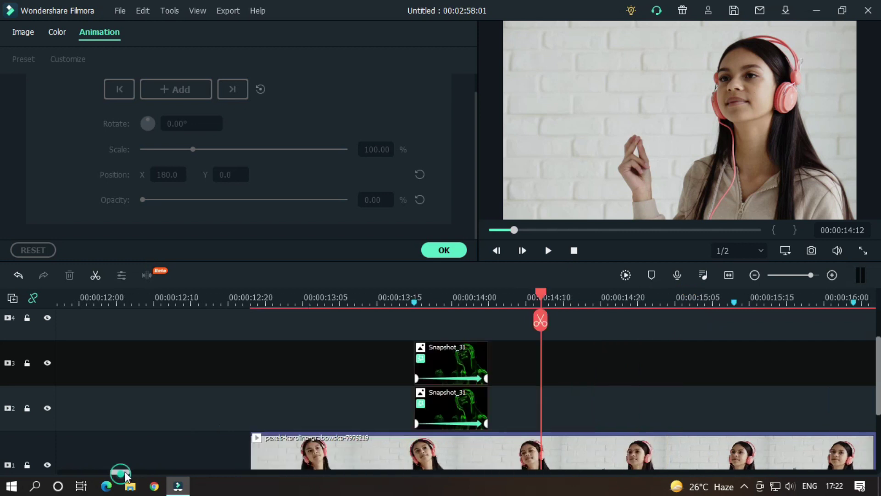
pyautogui.scroll(-3, 485, 298)
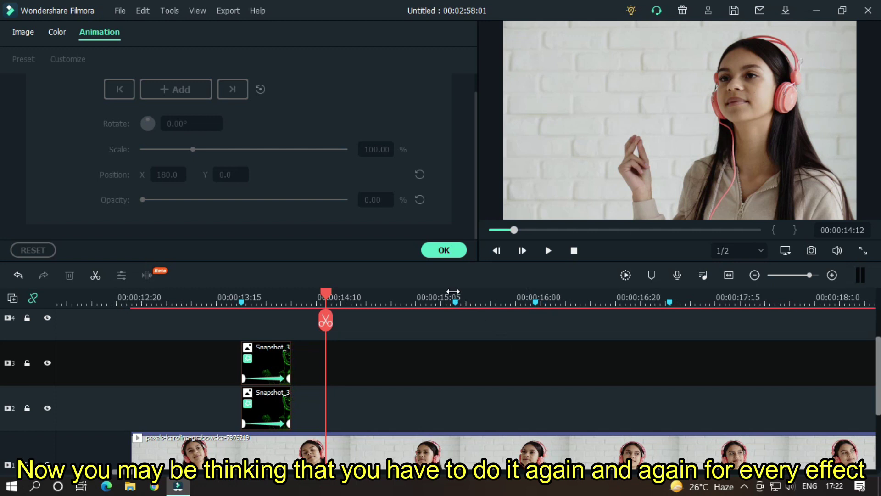
pyautogui.click(453, 297)
pyautogui.scroll(3, 523, 298)
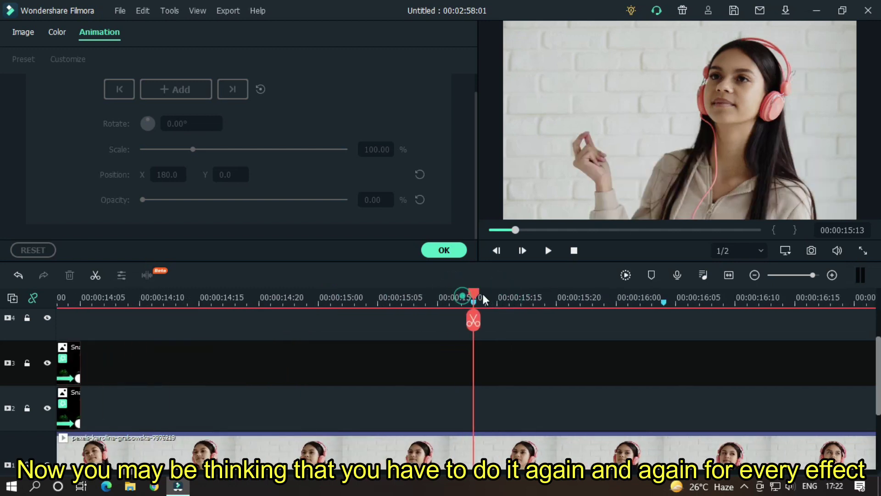
pyautogui.click(482, 293)
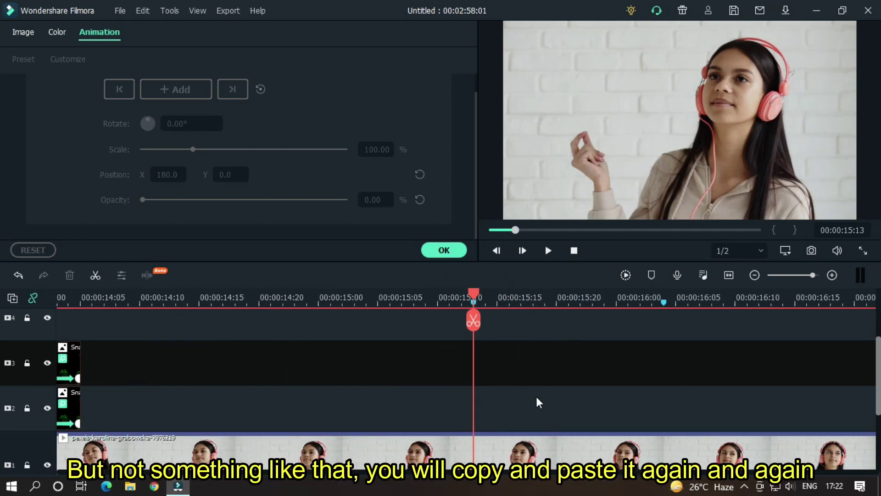
# Place Snapshot_28 from the media library on the timeline at 00:00:17:06
pyautogui.click(444, 250)
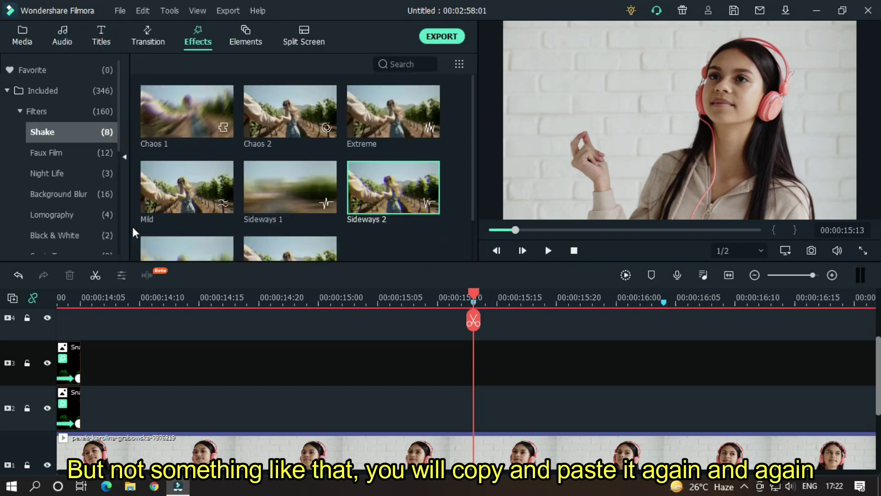
pyautogui.click(22, 34)
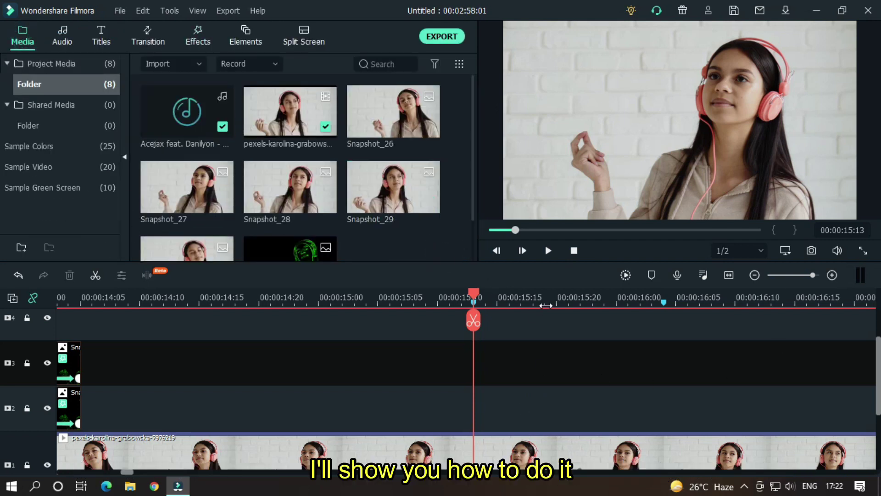
pyautogui.scroll(-2, 545, 305)
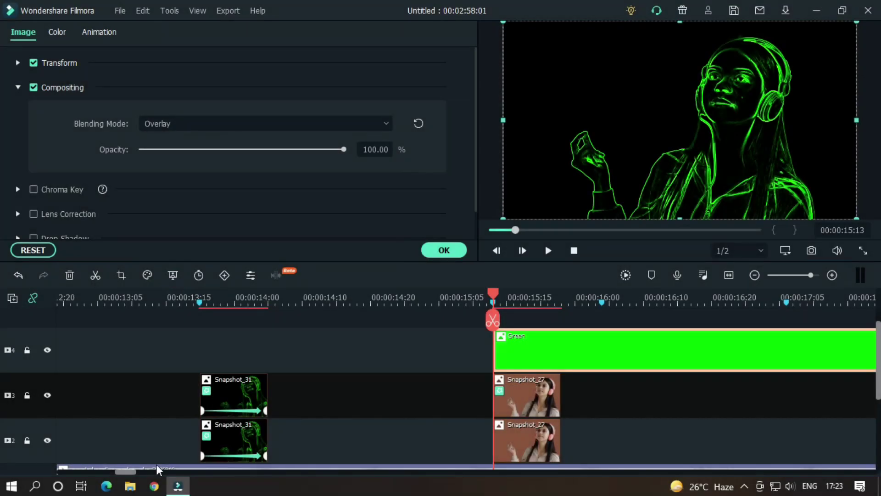
pyautogui.moveTo(126, 471); pyautogui.dragTo(137, 473)
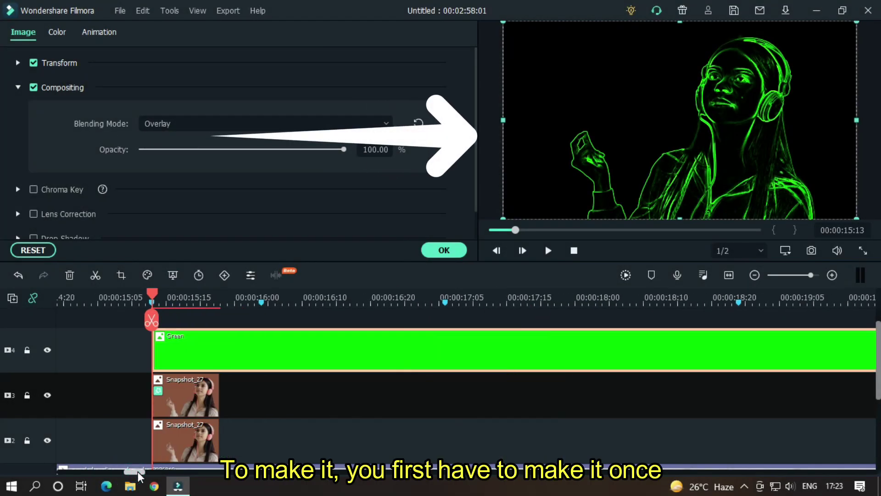
pyautogui.click(450, 297)
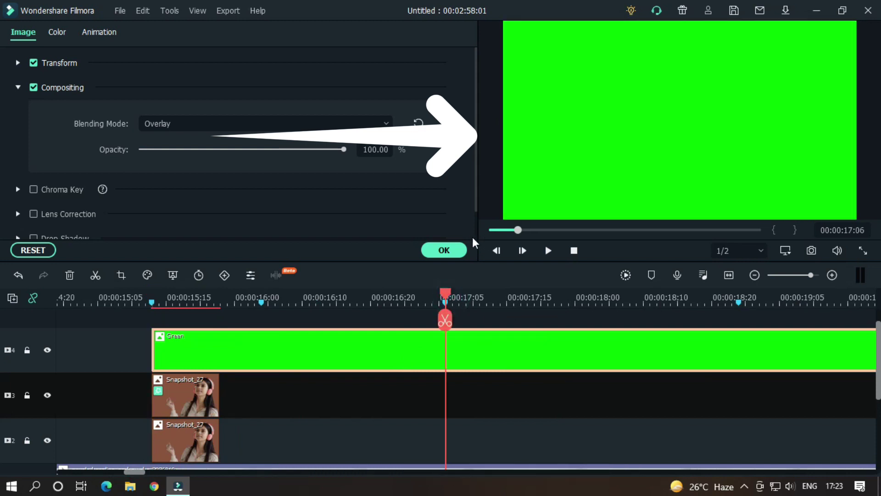
pyautogui.click(443, 250)
pyautogui.moveTo(289, 187); pyautogui.dragTo(510, 427)
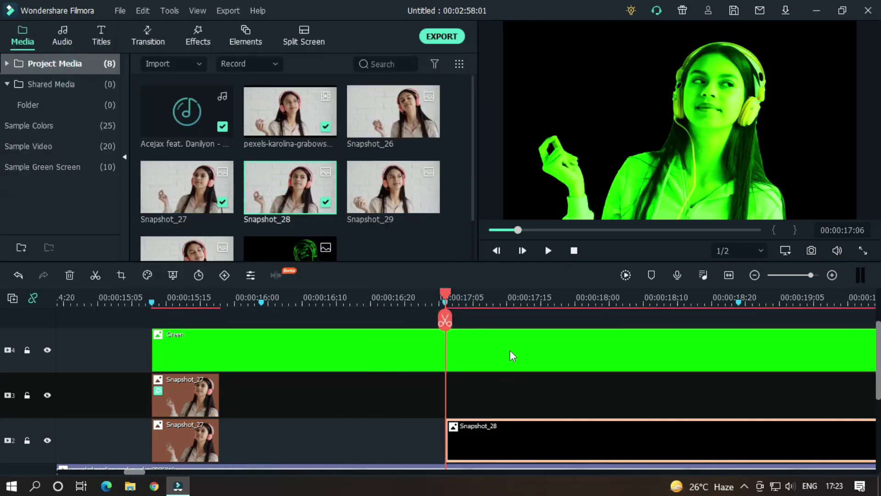
pyautogui.press('space')
# Trim Snapshot_28 at the playhead and duplicate it onto the track above
pyautogui.click(505, 320)
pyautogui.press('Delete')
pyautogui.click(447, 297)
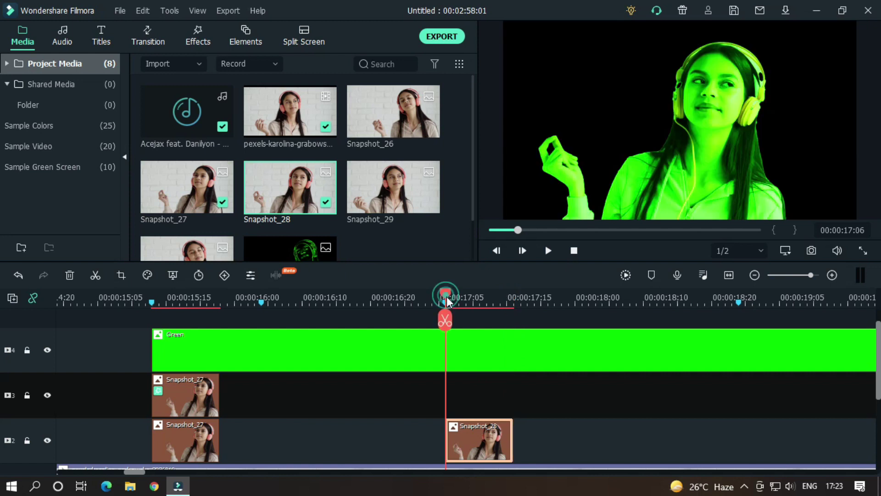
pyautogui.hotkey('ctrl', 'c')
pyautogui.hotkey('ctrl', 'v')
# Copy the neon-edge effect from Snapshot_27 and paste it onto Snapshot_28
pyautogui.click(194, 387)
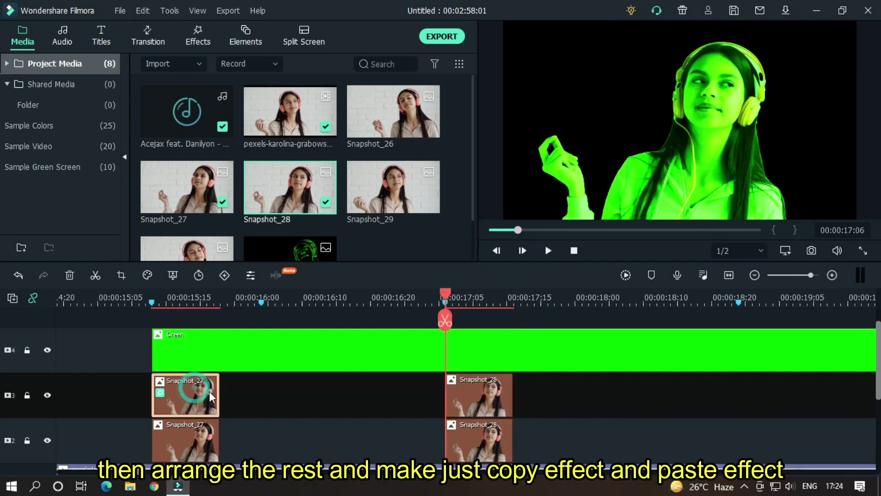
pyautogui.rightClick(203, 395)
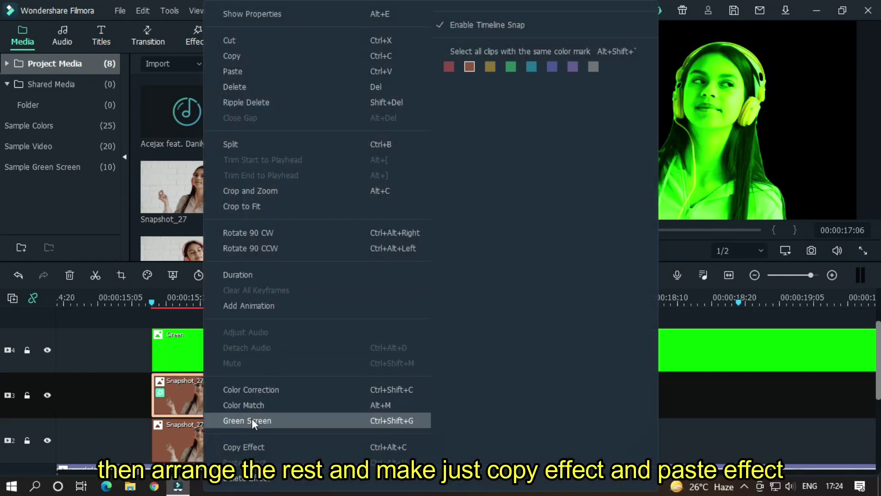
pyautogui.click(249, 445)
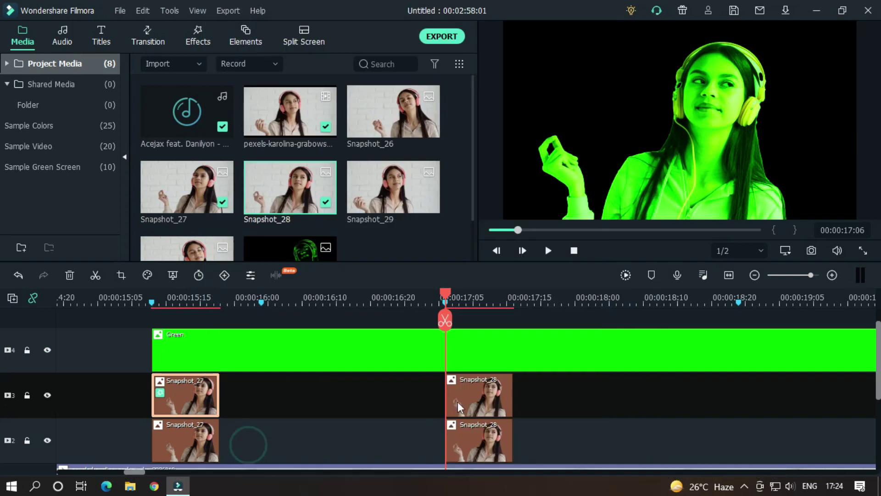
pyautogui.rightClick(481, 396)
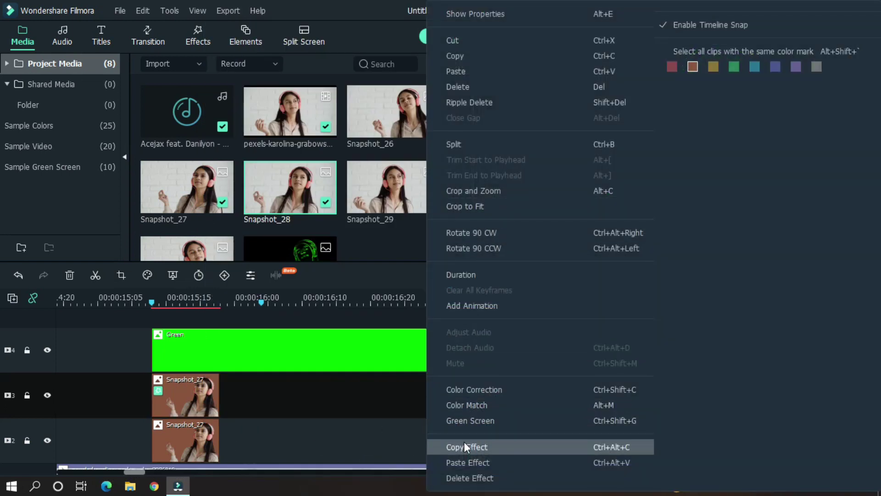
pyautogui.click(463, 462)
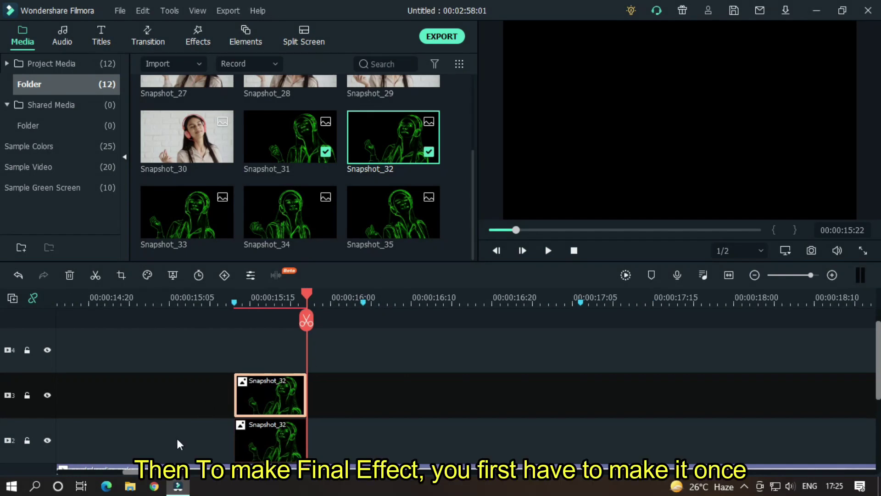
pyautogui.moveTo(139, 471); pyautogui.dragTo(124, 471)
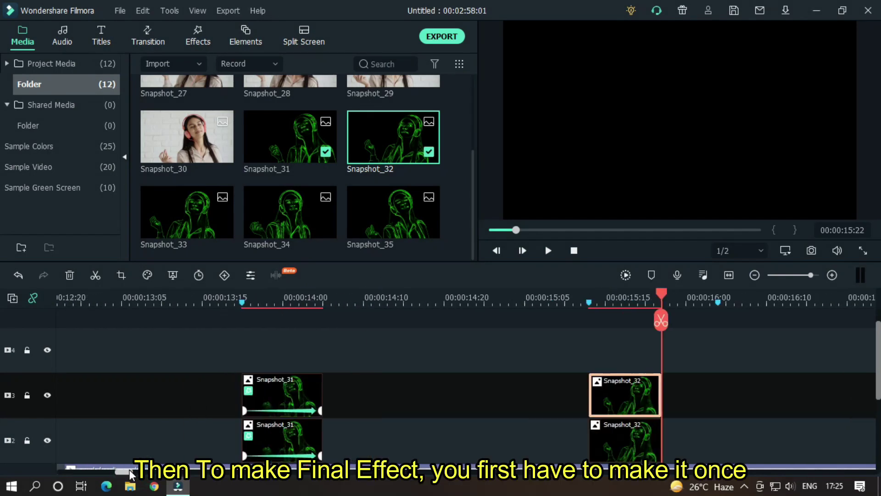
# Copy the effects from the lower Snapshot_31 clip onto the lower Snapshot_32 clip
pyautogui.click(204, 435)
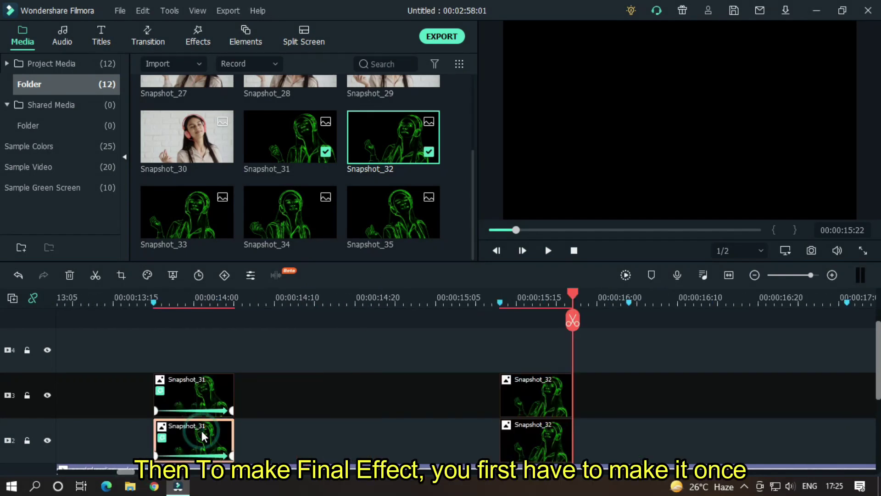
pyautogui.rightClick(205, 434)
pyautogui.click(233, 450)
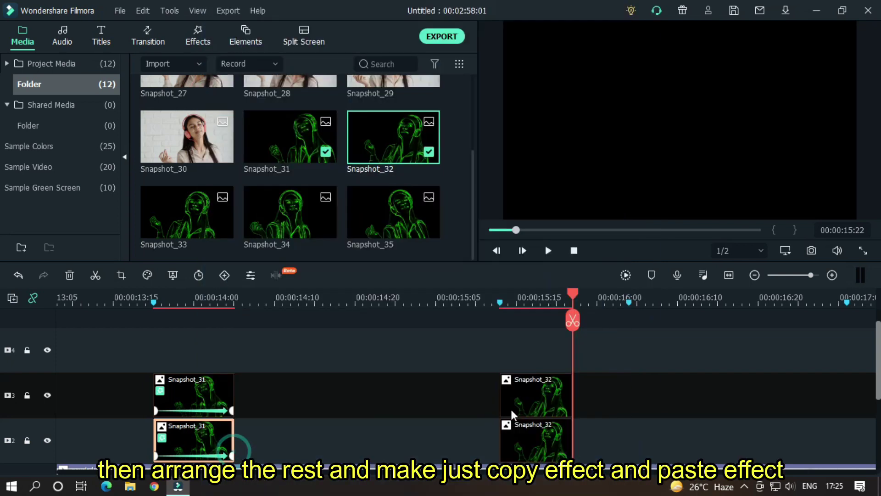
pyautogui.click(521, 439)
pyautogui.rightClick(521, 439)
pyautogui.click(467, 461)
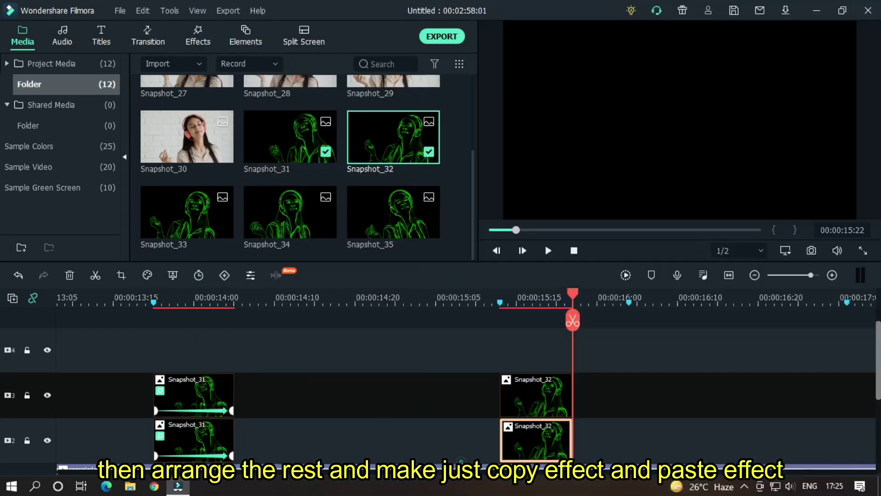
# Paste the effect onto the upper Snapshot_32 clip and scrub to preview it
pyautogui.click(527, 391)
pyautogui.rightClick(527, 391)
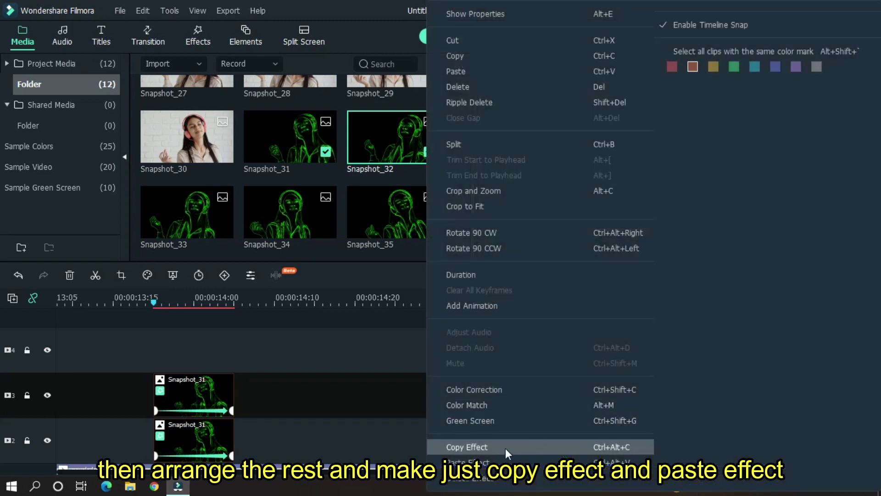
pyautogui.click(506, 461)
pyautogui.click(506, 301)
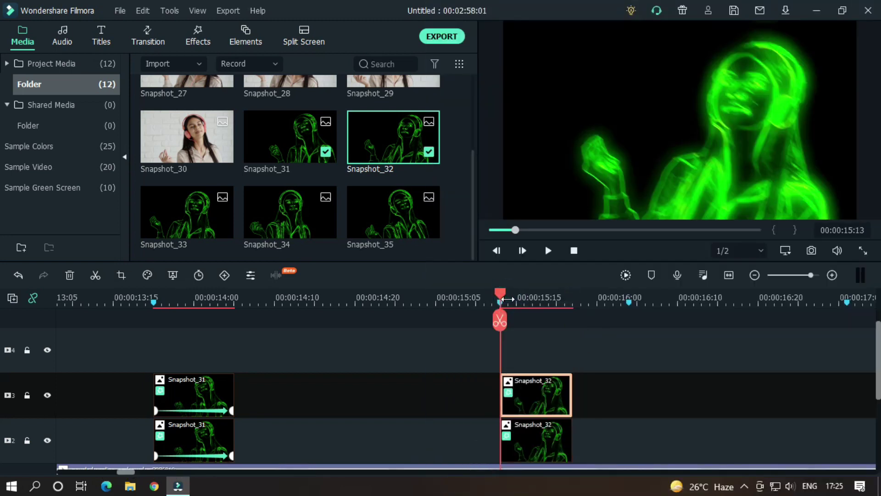
pyautogui.moveTo(517, 300); pyautogui.dragTo(539, 302)
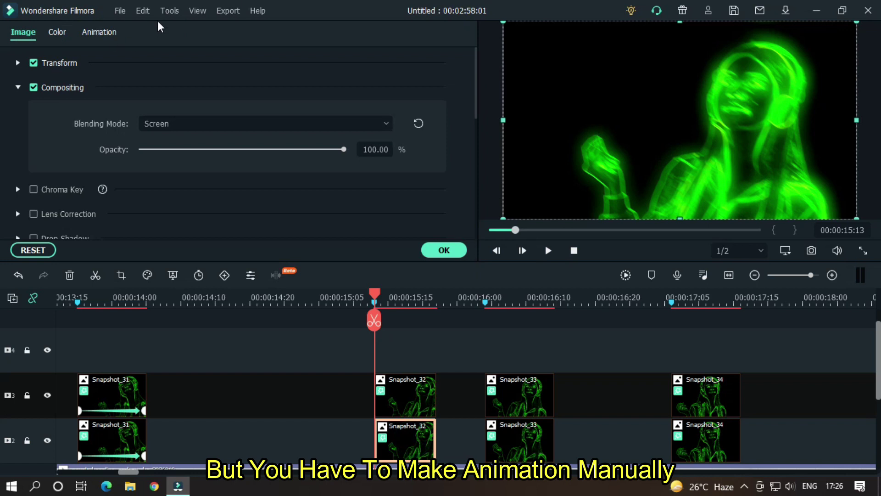
# Add a keyframe on the snapshot clip in Animation and move the playhead later for the next one
pyautogui.click(98, 32)
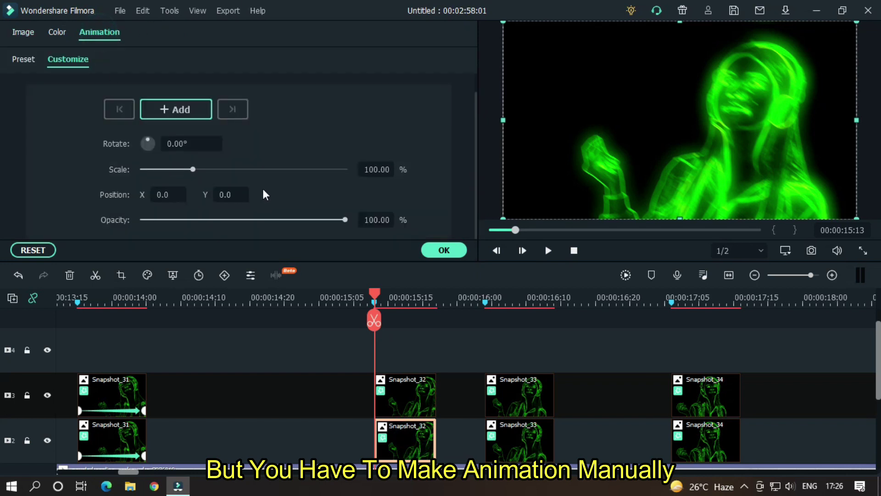
pyautogui.click(179, 110)
pyautogui.click(435, 298)
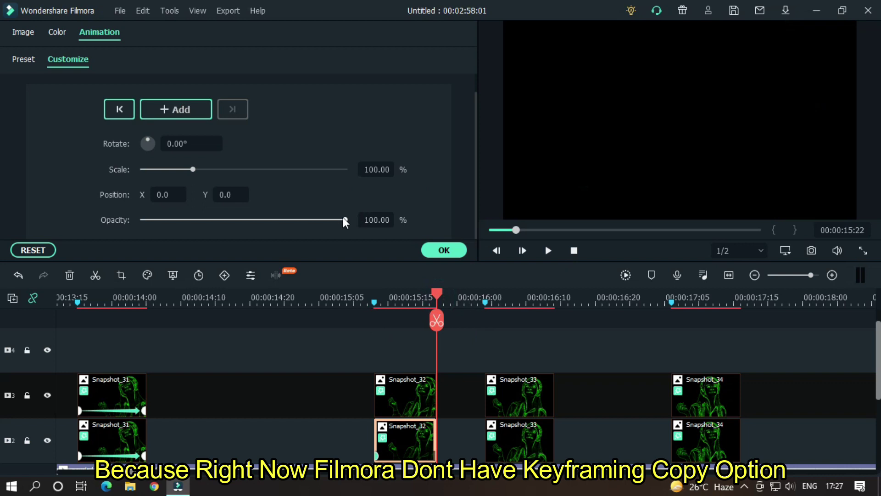
pyautogui.write('-')
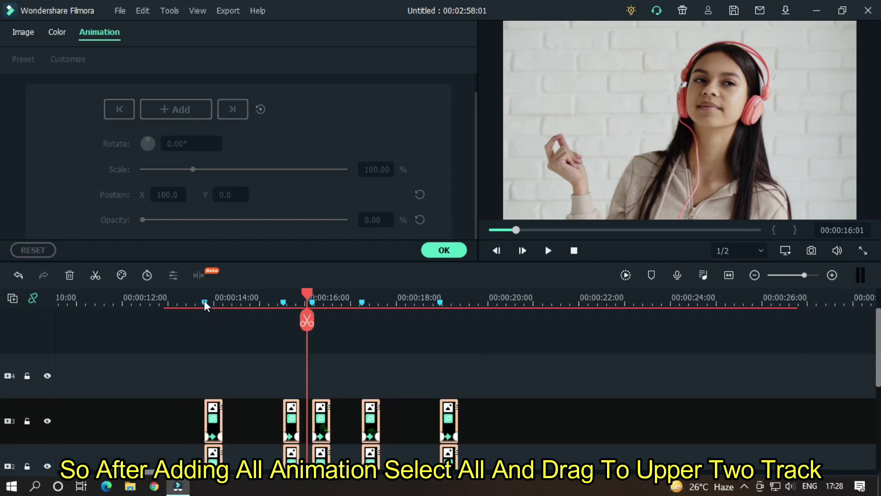
# Drag the stacked snapshot clips up onto the top two tracks
pyautogui.click(204, 298)
pyautogui.scroll(5, 248, 413)
pyautogui.scroll(3, 248, 413)
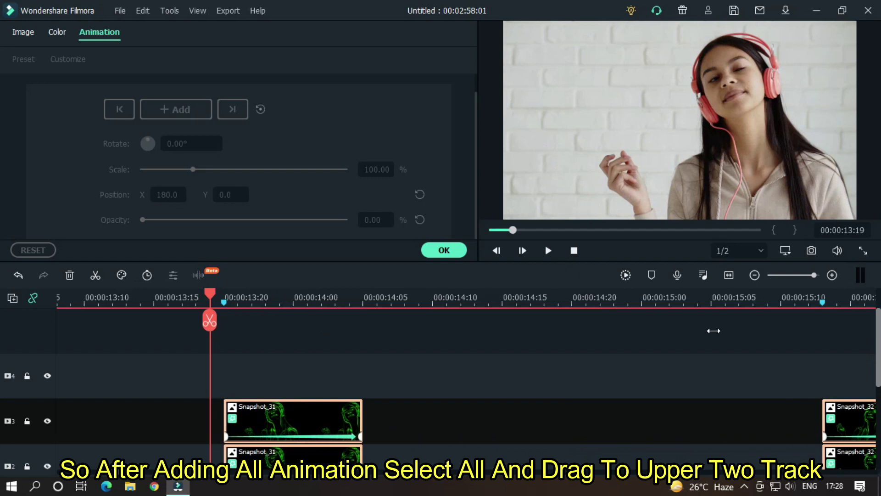
pyautogui.moveTo(241, 425); pyautogui.dragTo(258, 346)
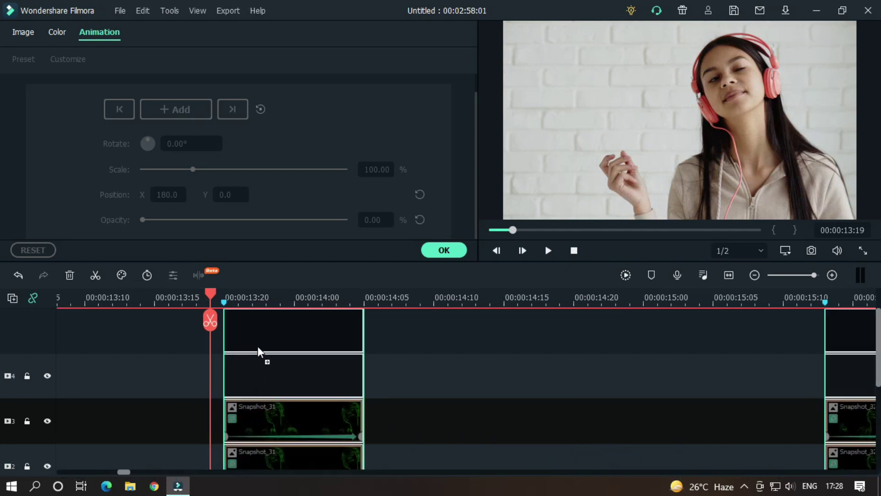
pyautogui.scroll(-3, 329, 372)
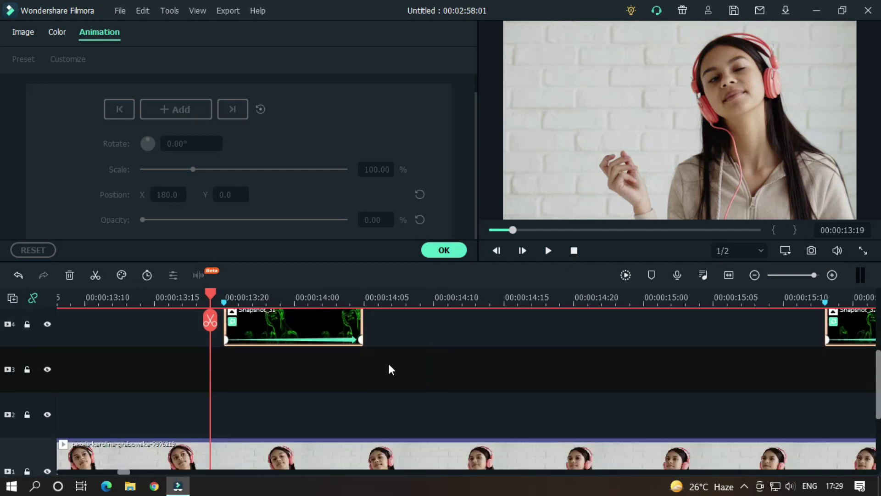
# Add the Sideways 2 shake filter from Effects > Shake onto its own track
pyautogui.click(444, 250)
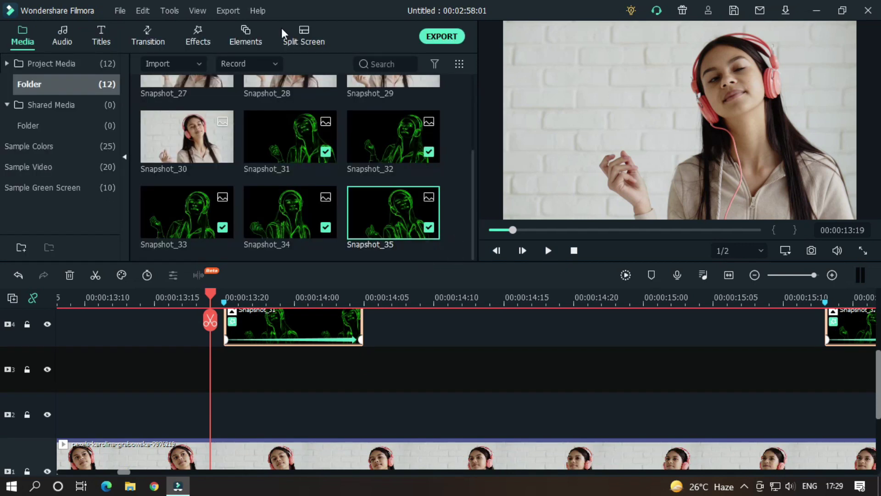
pyautogui.click(197, 37)
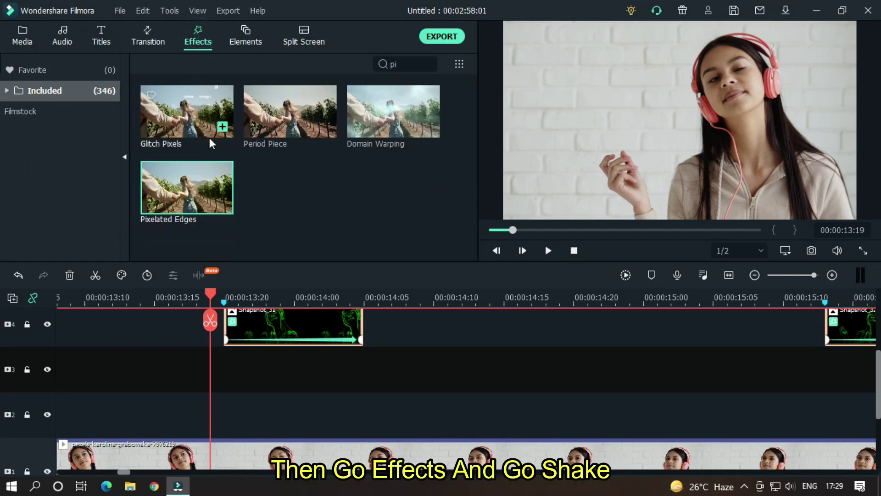
pyautogui.click(8, 93)
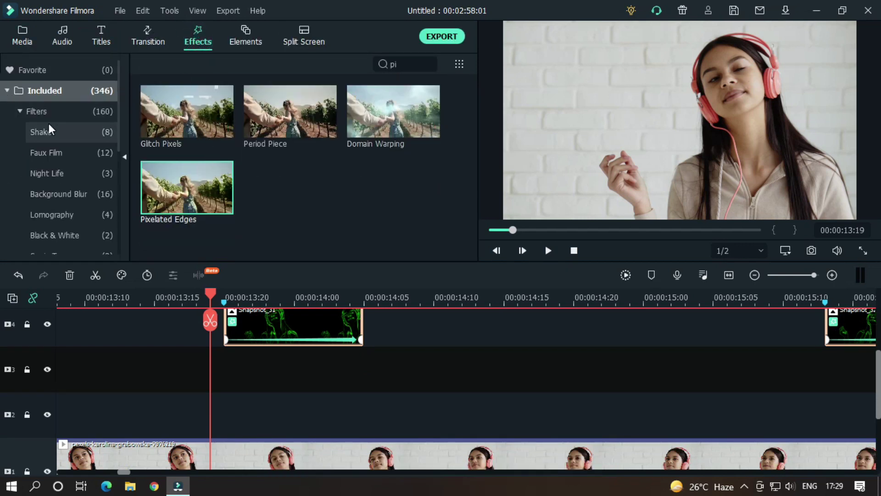
pyautogui.click(42, 131)
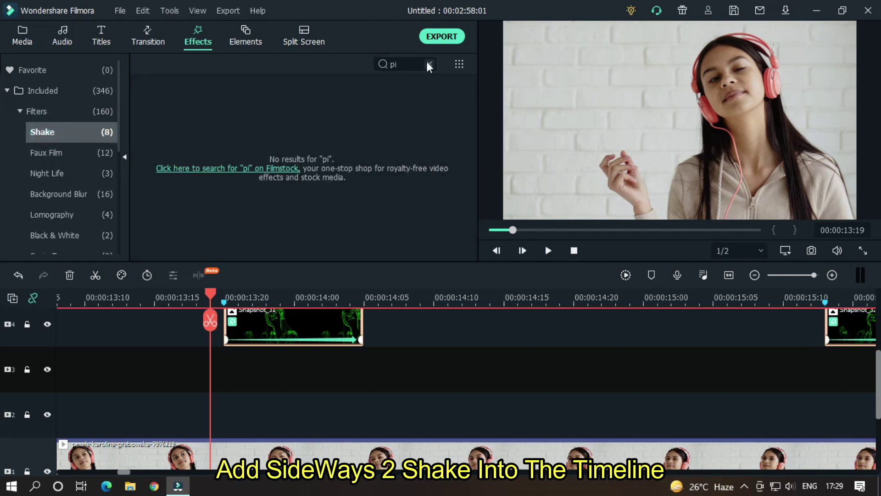
pyautogui.click(428, 65)
pyautogui.moveTo(405, 193)
pyautogui.mouseDown()
pyautogui.moveTo(230, 409)
pyautogui.moveTo(215, 414)
pyautogui.mouseUp()
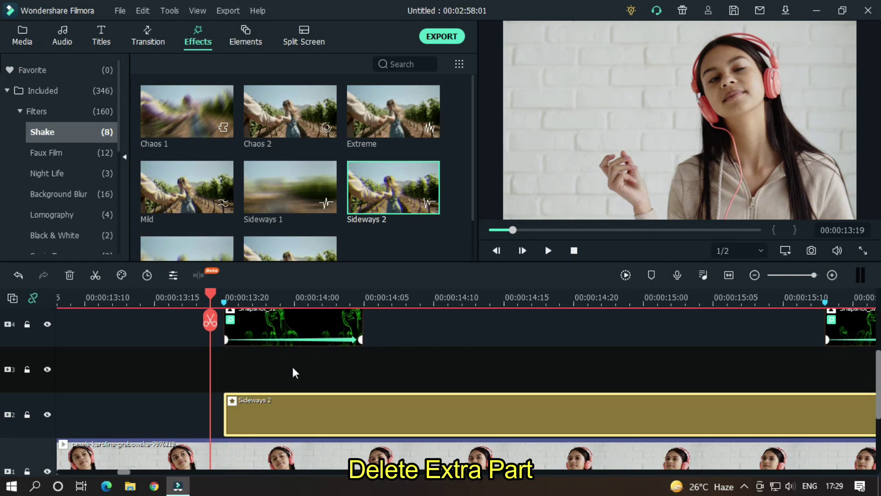
# Split the Sideways 2 effect at the snapshot clip's end and delete the remainder
pyautogui.click(364, 303)
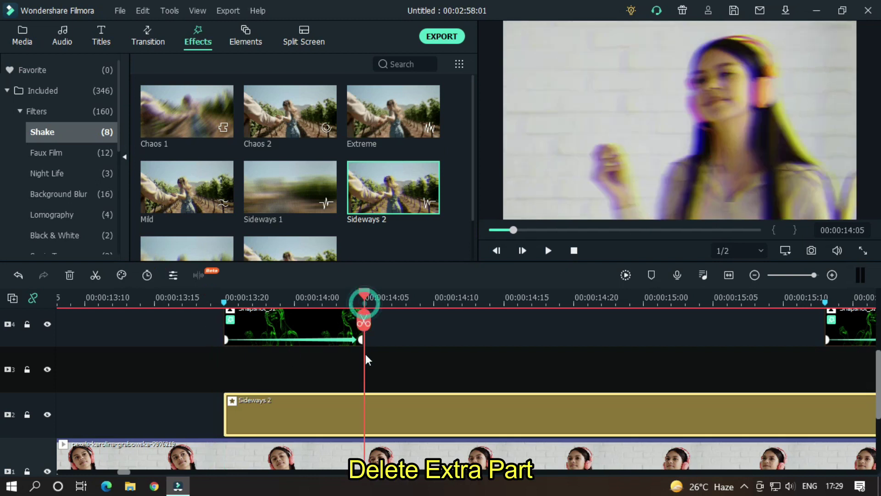
pyautogui.hotkey('ctrl', 'b')
pyautogui.click(375, 406)
pyautogui.press('Delete')
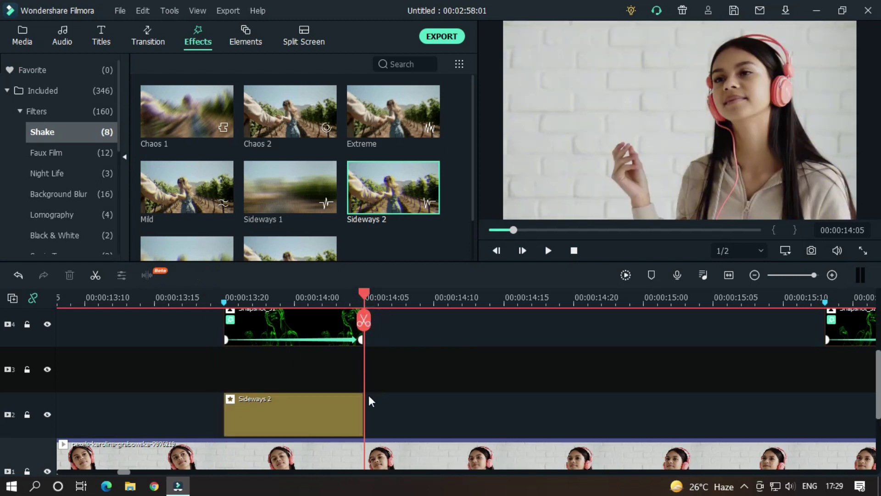
pyautogui.click(327, 408)
# Set the Sideways 2 effect's Frequency to 100
pyautogui.doubleClick(326, 403)
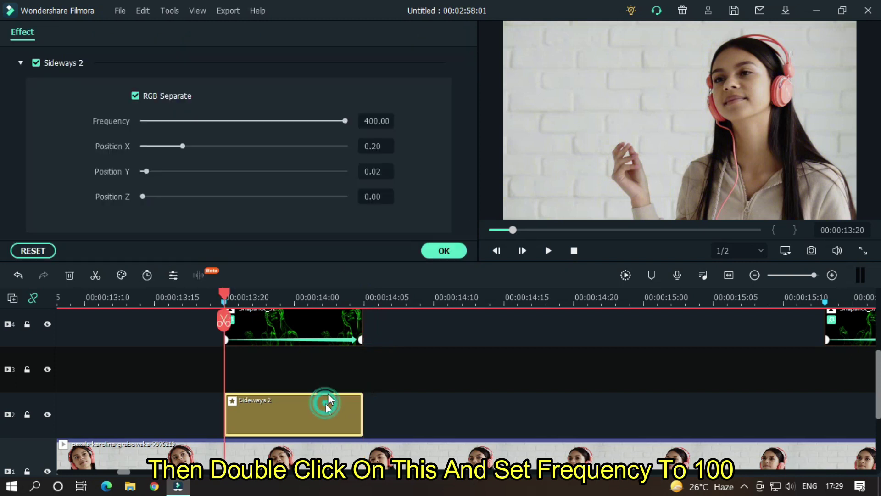
pyautogui.doubleClick(374, 121)
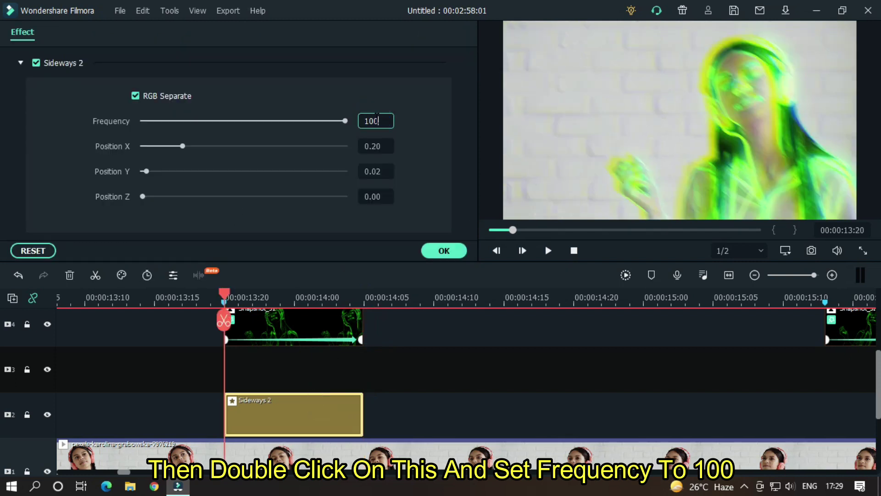
pyautogui.write('100')
pyautogui.press('Return')
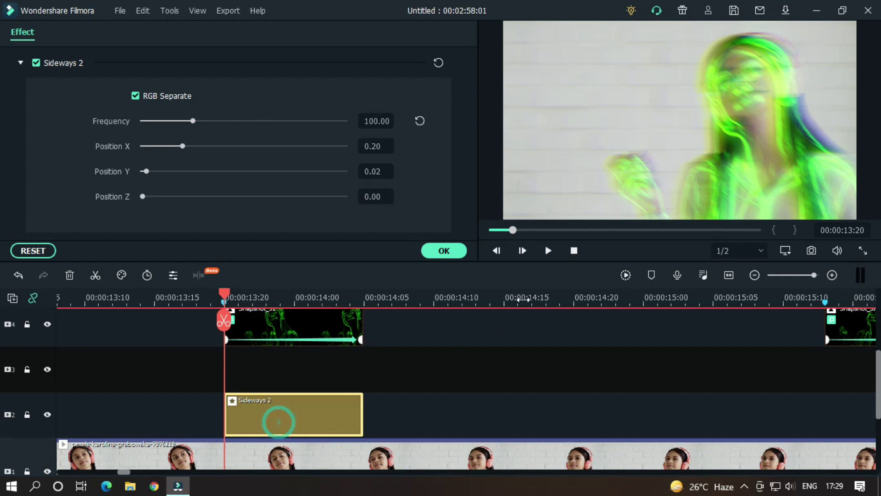
# Paste copies of the shake effect under each later snapshot clip and play a preview
pyautogui.click(279, 420)
pyautogui.scroll(-1, 536, 298)
pyautogui.scroll(-1, 536, 298)
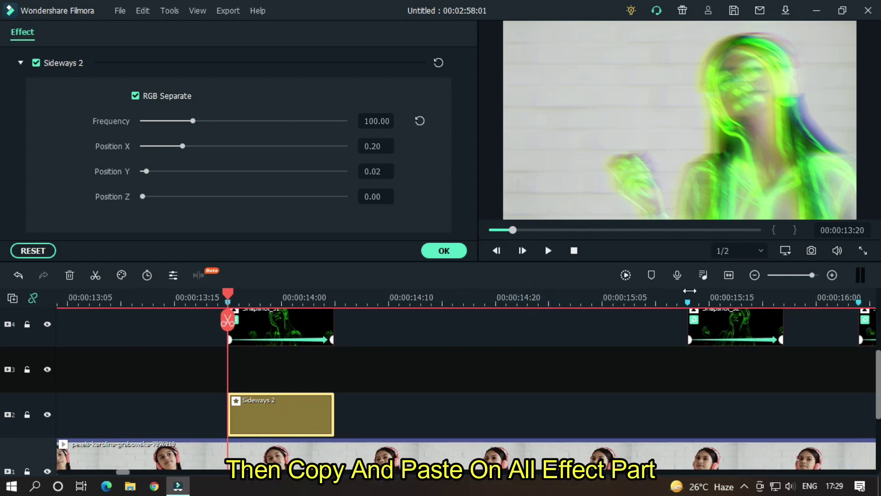
pyautogui.click(689, 297)
pyautogui.hotkey('ctrl', 'v')
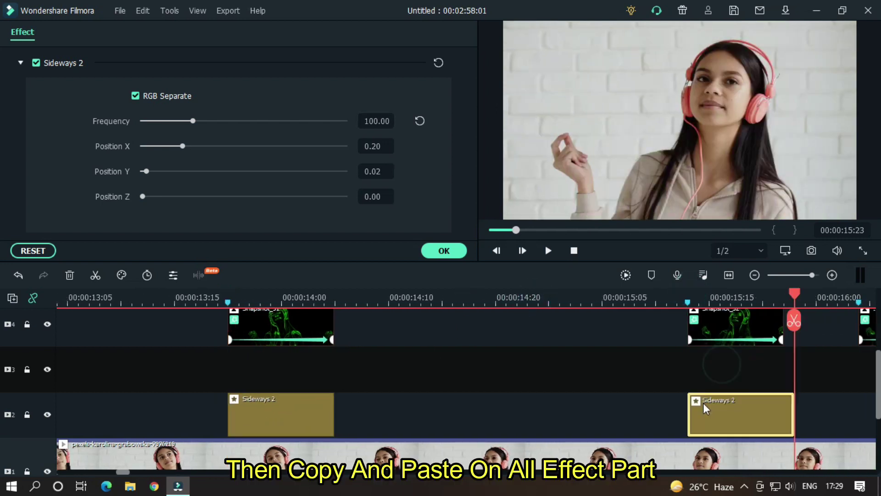
pyautogui.click(68, 421)
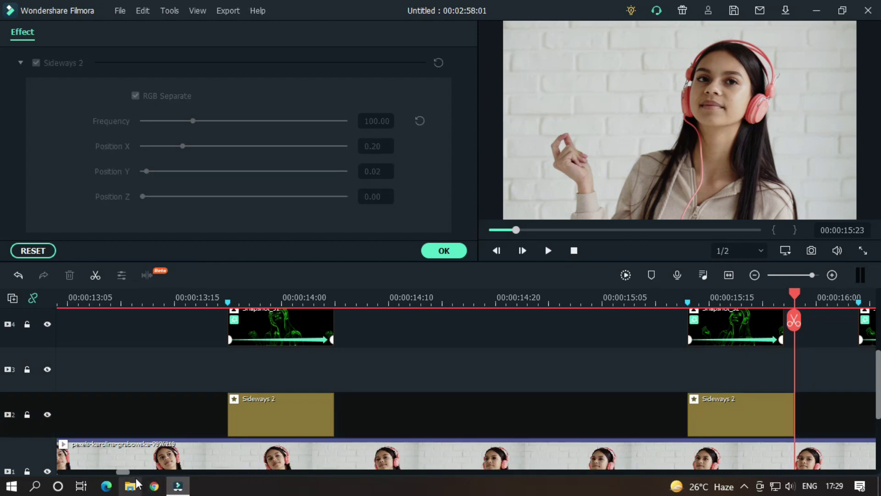
pyautogui.moveTo(126, 474); pyautogui.dragTo(133, 474)
pyautogui.hotkey('ctrl', 'v')
pyautogui.hotkey('ctrl', 'v')
pyautogui.hotkey('ctrl', 'v')
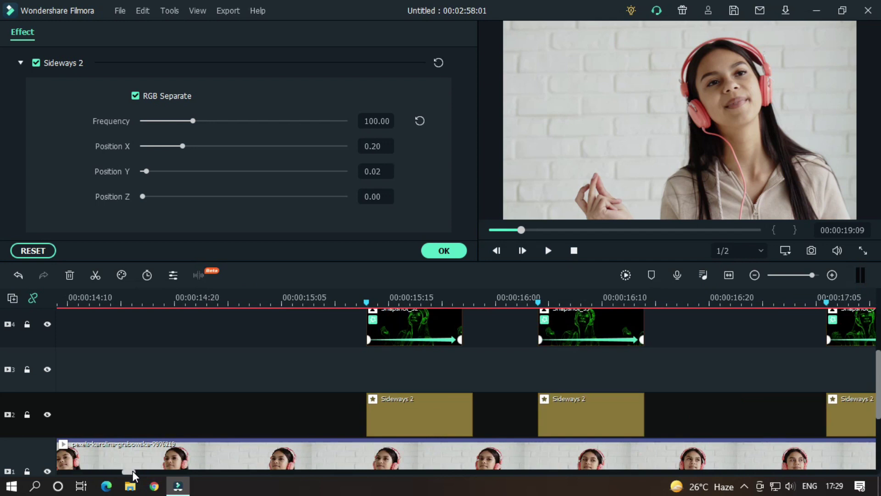
pyautogui.click(340, 288)
pyautogui.press('space')
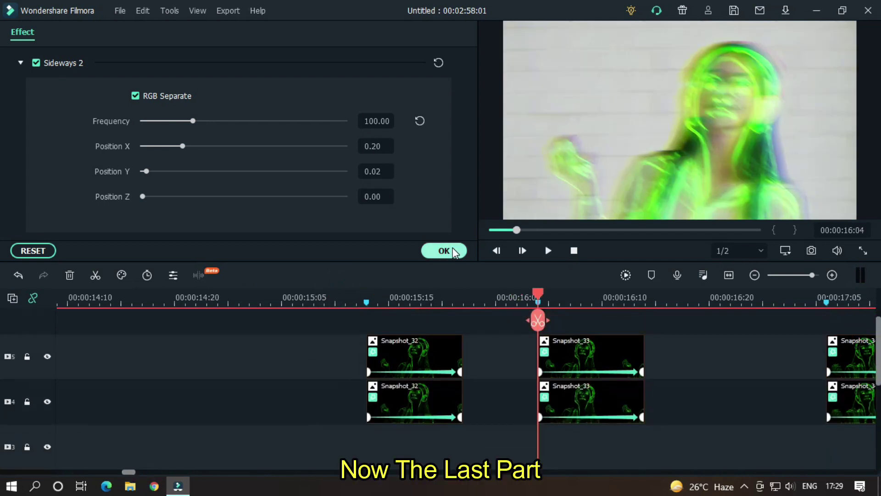
# Place a White sample colour at the Snapshot_32 start and trim it to one frame
pyautogui.click(448, 250)
pyautogui.click(22, 34)
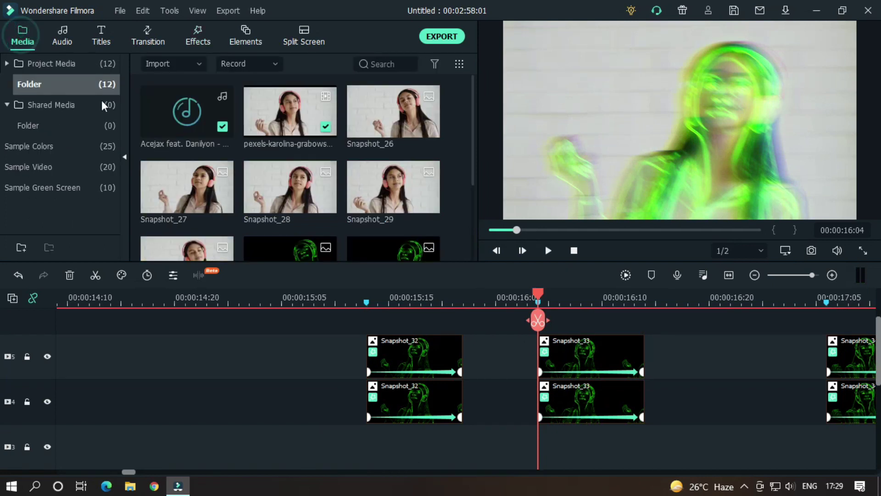
pyautogui.click(63, 146)
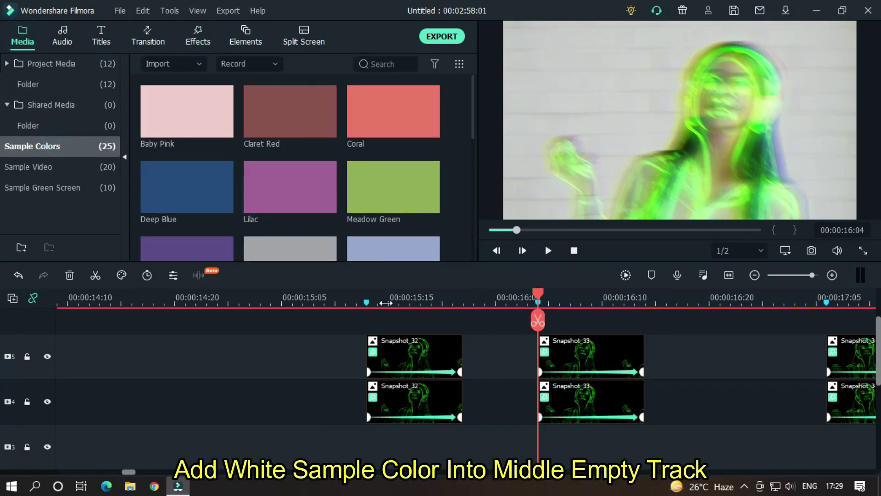
pyautogui.click(366, 301)
pyautogui.scroll(-2, 413, 358)
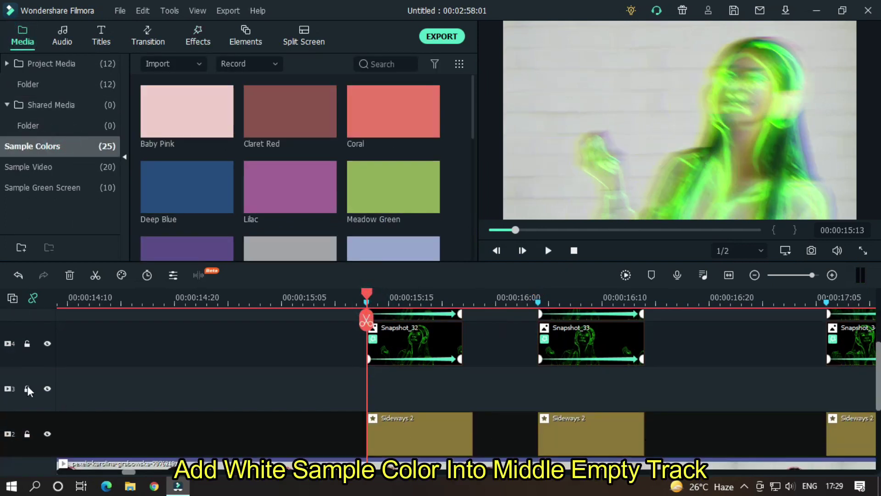
pyautogui.scroll(-3, 249, 195)
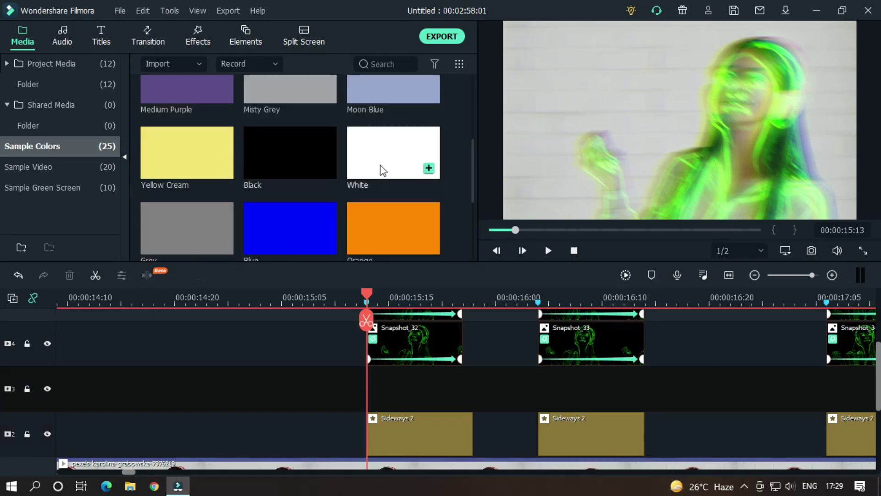
pyautogui.moveTo(383, 163); pyautogui.dragTo(375, 385)
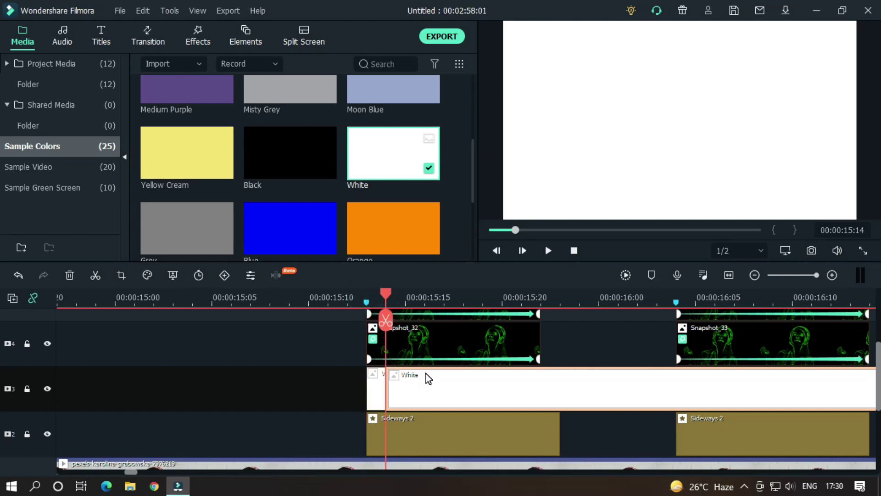
pyautogui.hotkey('ctrl', 'b')
pyautogui.press('Delete')
# Blend the white clip as Overlay at 50% opacity
pyautogui.doubleClick(379, 384)
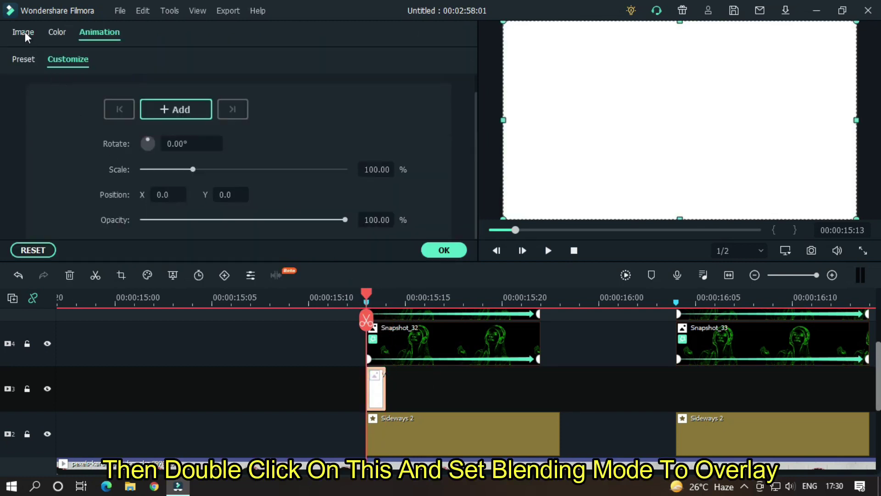
pyautogui.click(24, 32)
pyautogui.click(183, 125)
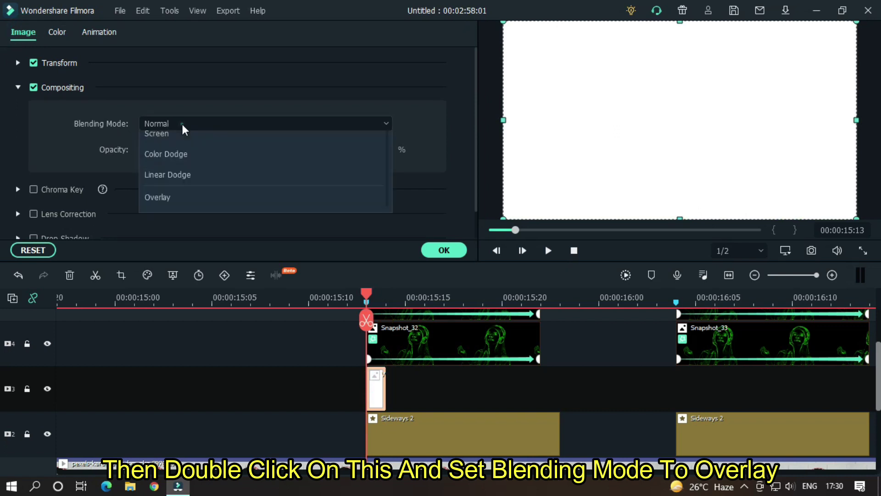
pyautogui.scroll(-2, 182, 241)
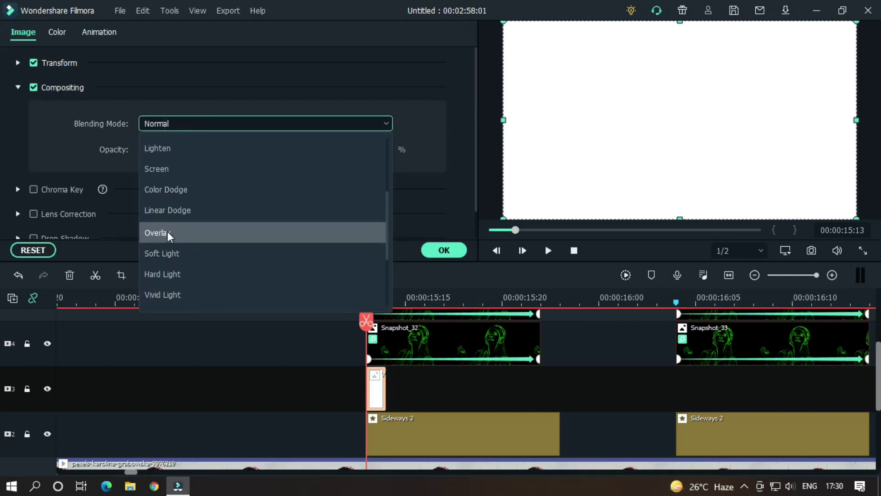
pyautogui.click(157, 212)
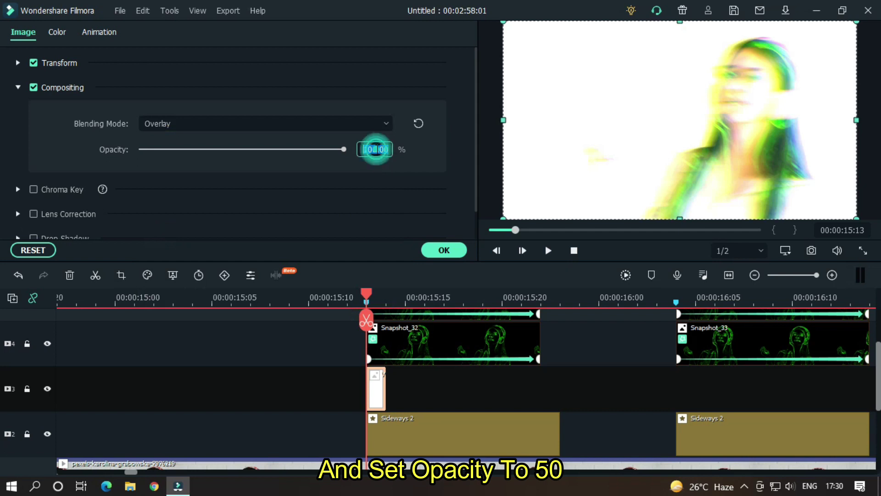
pyautogui.doubleClick(375, 150)
pyautogui.write('50')
pyautogui.press('Return')
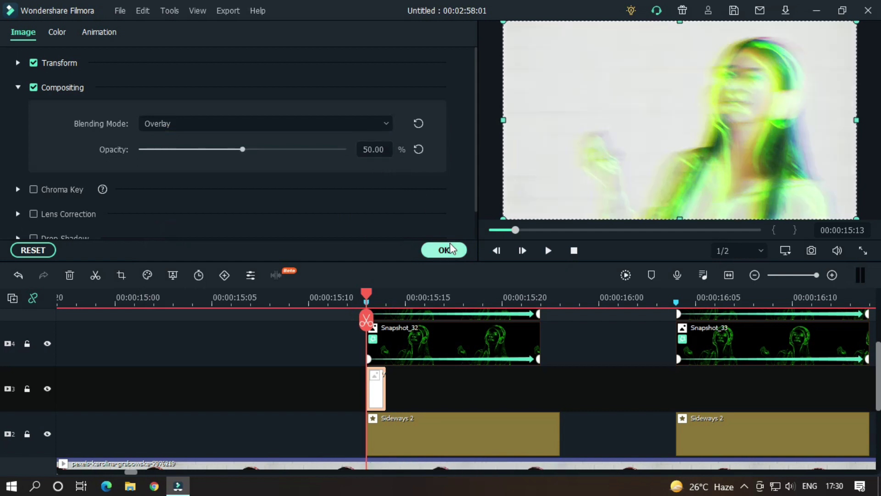
# Place a Black colour clip after the white flash and trim it to one frame
pyautogui.click(444, 250)
pyautogui.moveTo(268, 169); pyautogui.dragTo(390, 386)
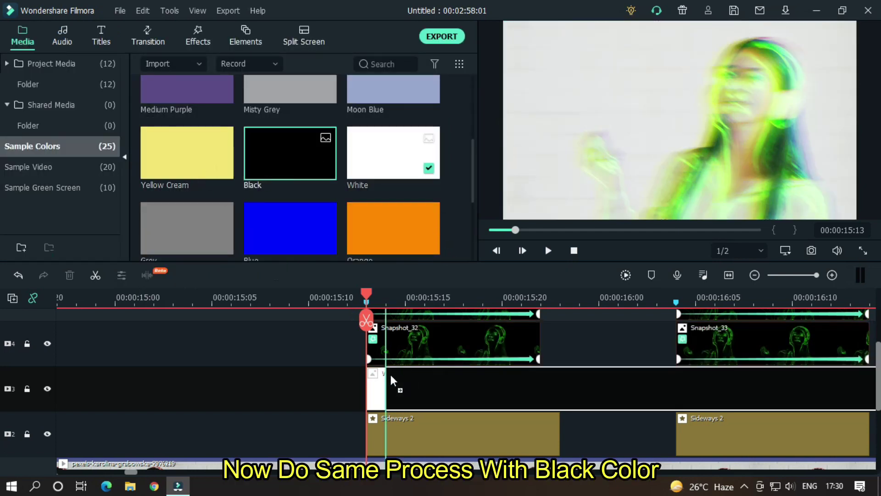
pyautogui.click(407, 301)
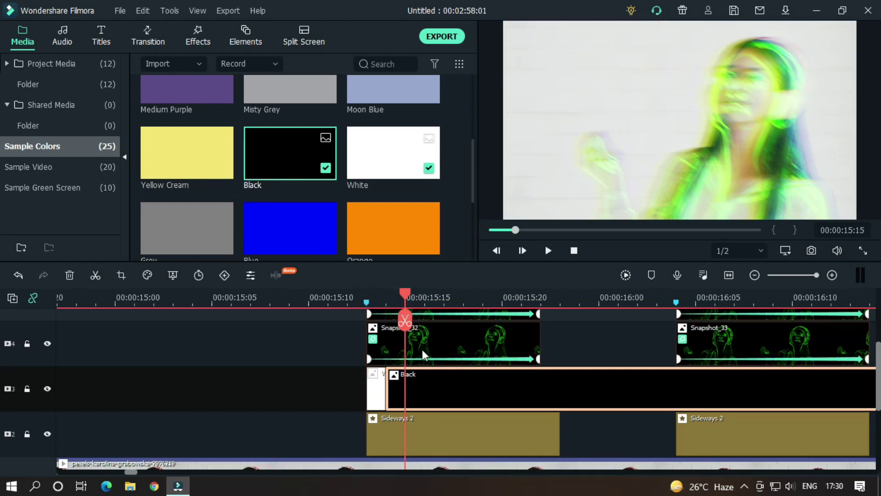
pyautogui.hotkey('ctrl', 'b')
pyautogui.press('Delete')
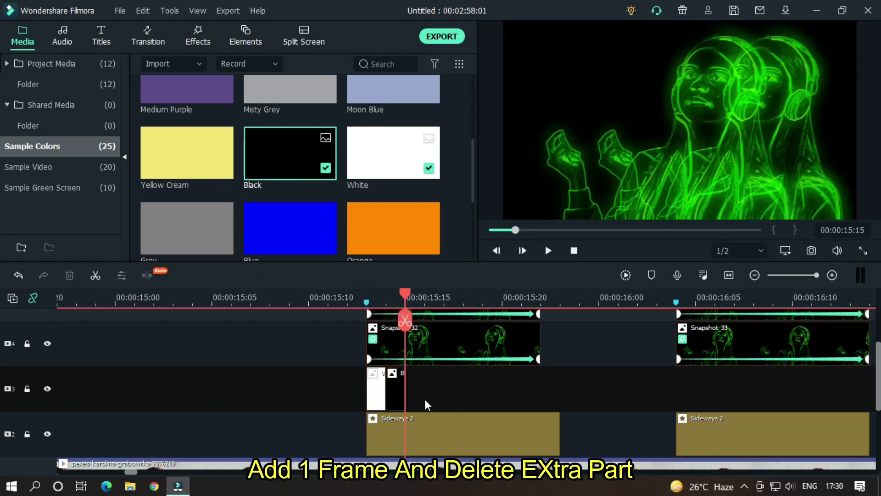
# Blend the black clip as Overlay at 50% opacity
pyautogui.doubleClick(396, 384)
pyautogui.click(213, 127)
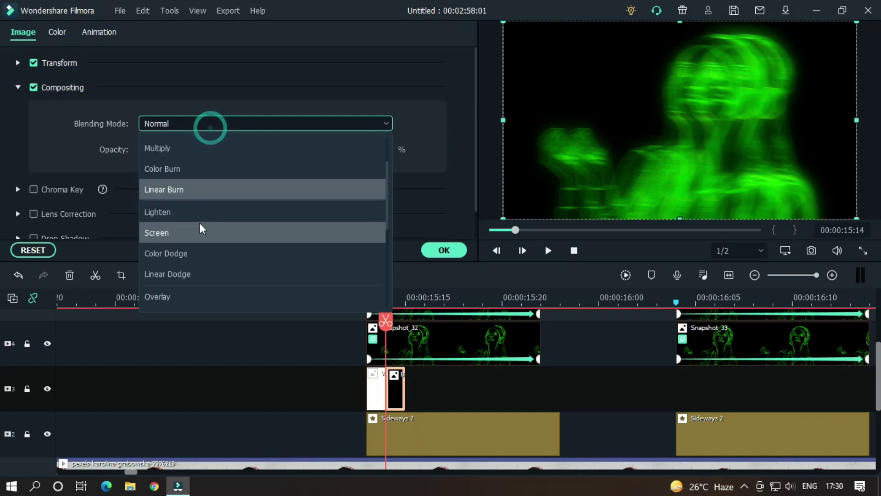
pyautogui.scroll(-3, 200, 222)
pyautogui.click(159, 190)
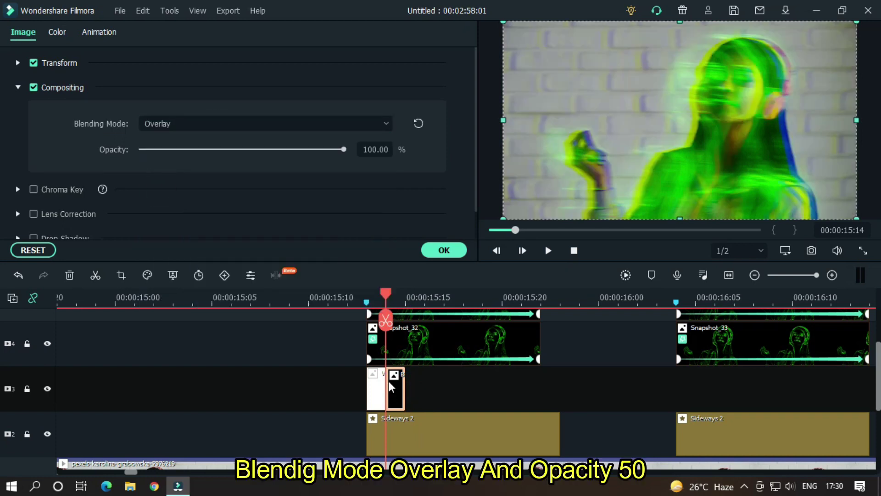
pyautogui.doubleClick(376, 149)
pyautogui.write('50')
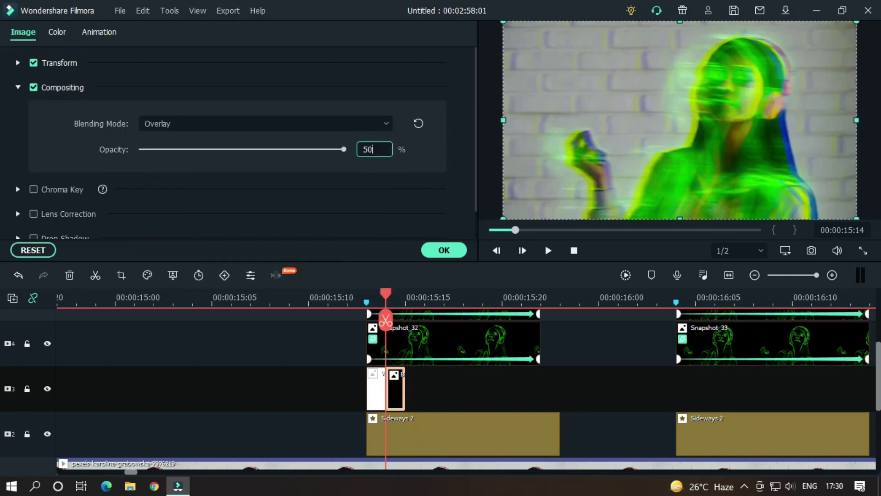
pyautogui.press('Return')
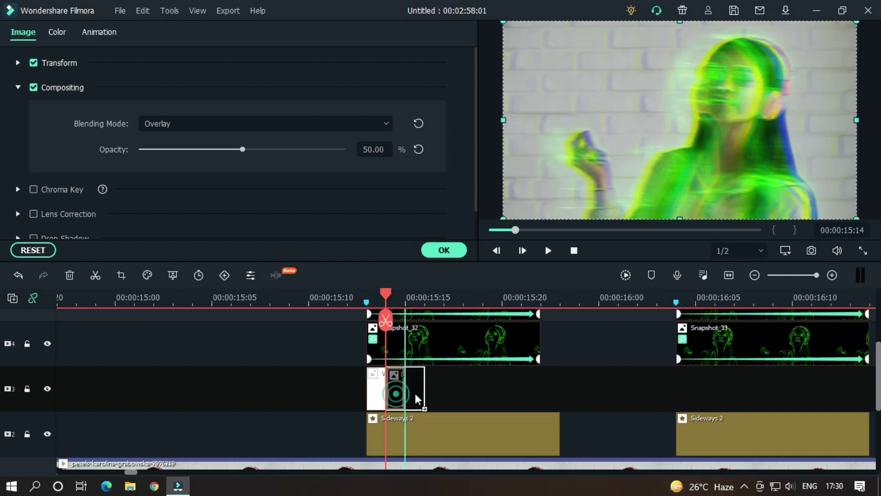
# Space the black and white flashes apart and paste copies to build five alternating flash clips under Snapshot_32
pyautogui.moveTo(396, 393); pyautogui.dragTo(427, 389)
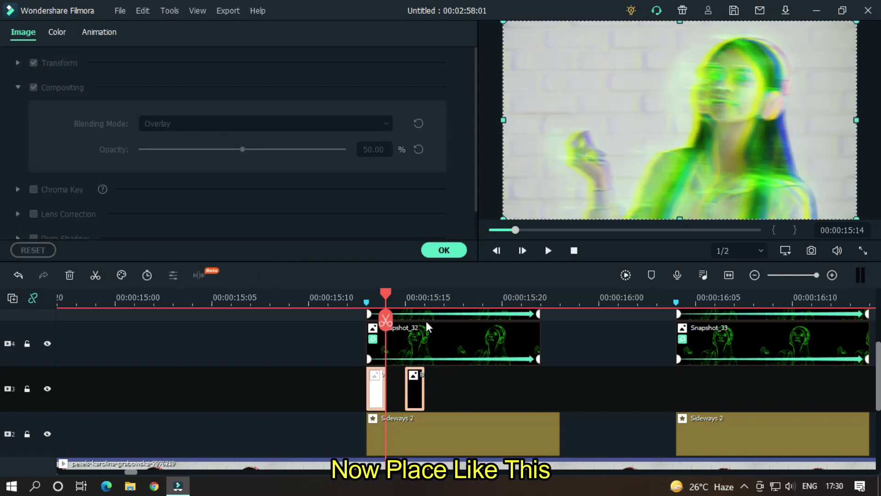
pyautogui.click(442, 297)
pyautogui.hotkey('ctrl', 'v')
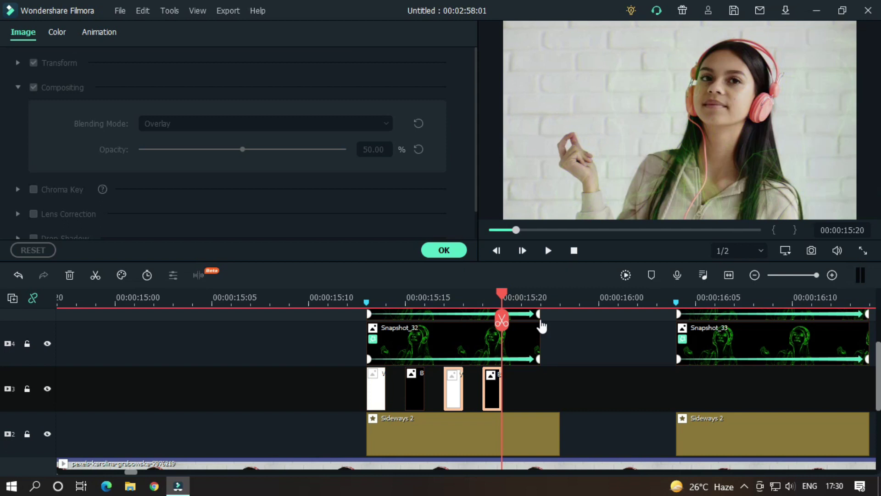
pyautogui.click(578, 296)
pyautogui.hotkey('ctrl', 'v')
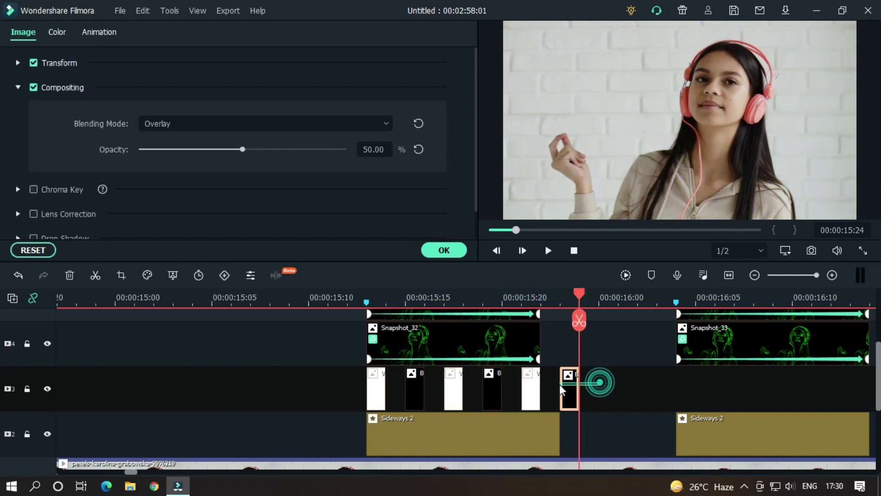
# Select all five flash clips and paste the set under Snapshot_33 and Snapshot_34
pyautogui.moveTo(596, 397); pyautogui.dragTo(356, 385)
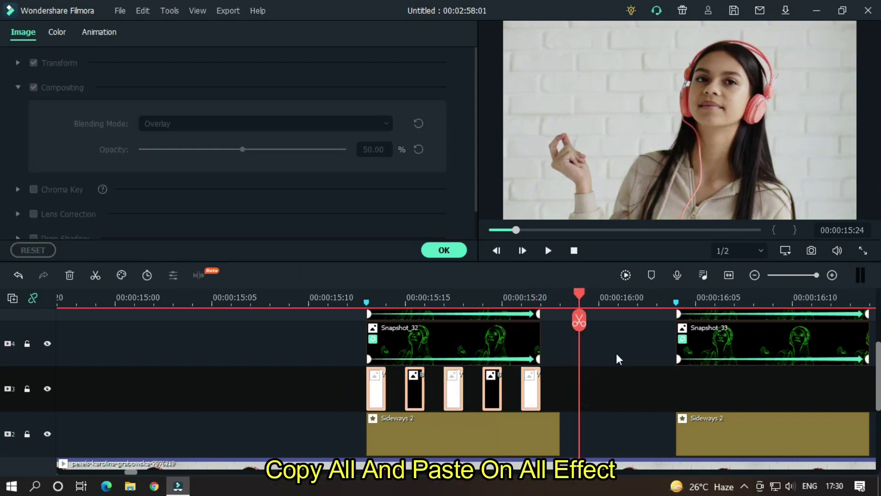
pyautogui.click(682, 297)
pyautogui.hotkey('ctrl', 'v')
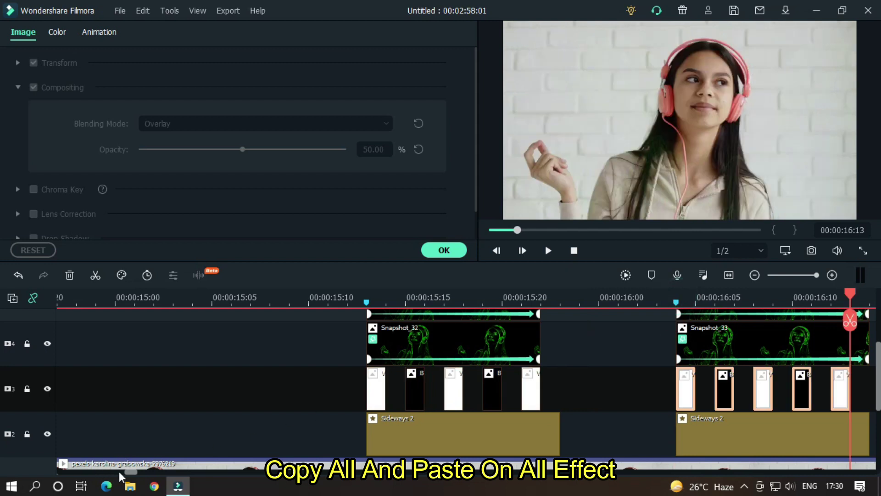
pyautogui.moveTo(129, 474)
pyautogui.mouseDown()
pyautogui.moveTo(140, 475)
pyautogui.moveTo(52, 475)
pyautogui.mouseUp()
pyautogui.hotkey('ctrl', 'v')
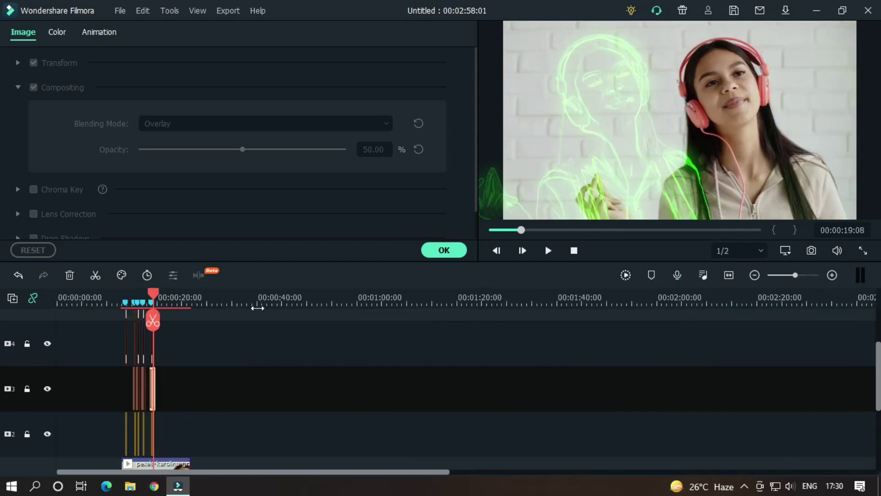
pyautogui.scroll(-5, 137, 468)
pyautogui.scroll(3, 468, 298)
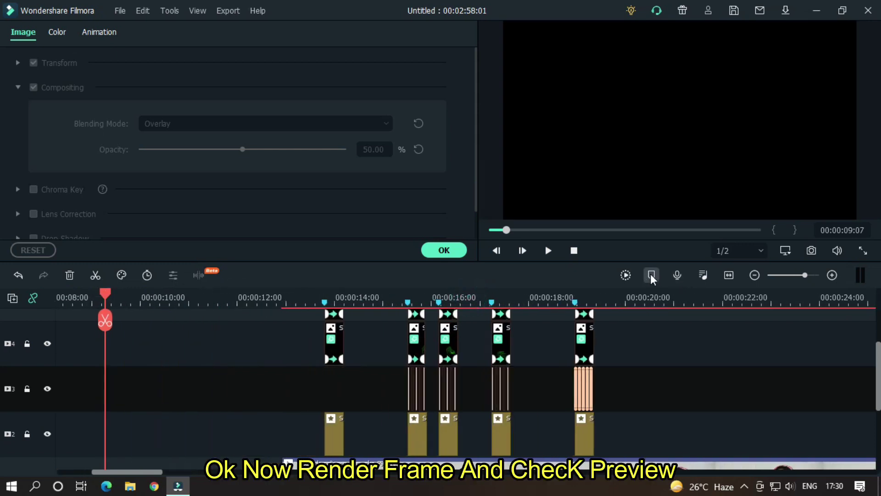
# Render the timeline preview, play it through once, and close the clip settings panel
pyautogui.click(626, 275)
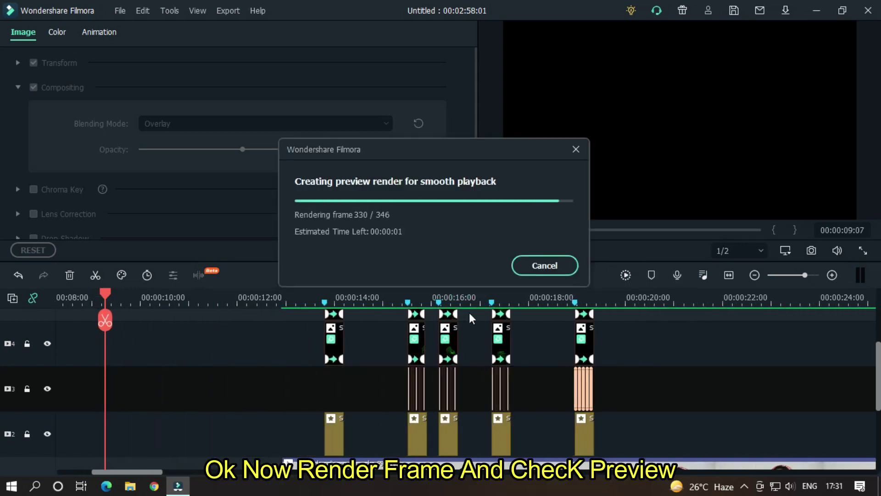
pyautogui.press('space')
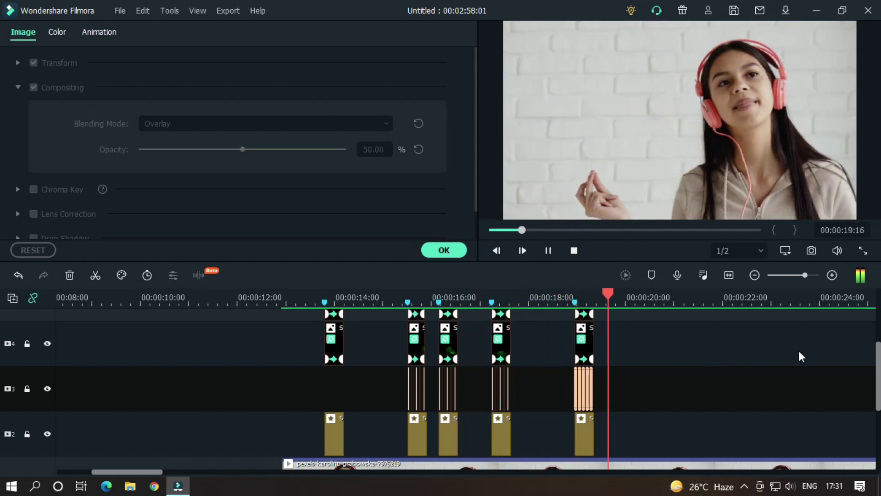
pyautogui.press('space')
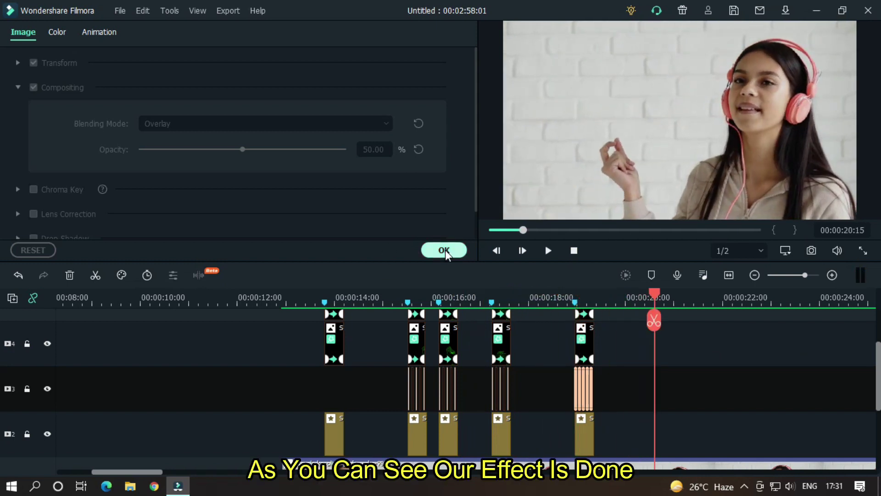
pyautogui.click(445, 250)
# Replay the neon flash effect from before its start and again from about 13 seconds
pyautogui.click(307, 297)
pyautogui.press('space')
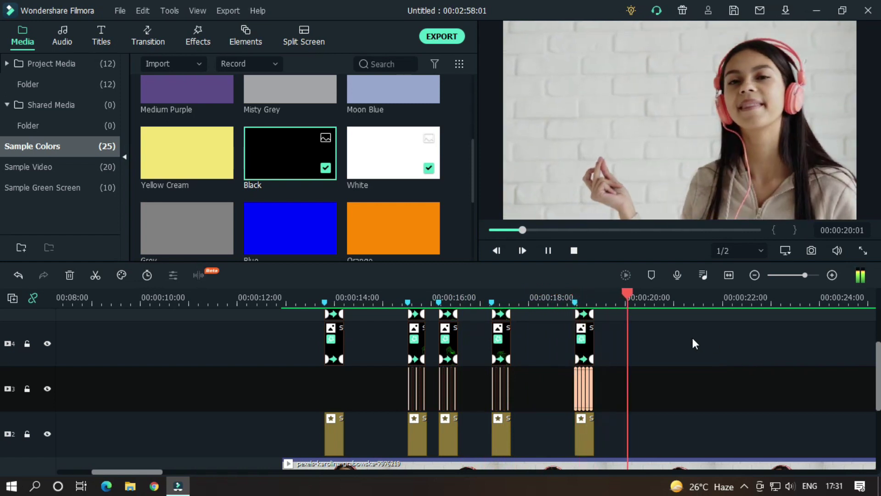
pyautogui.click(310, 298)
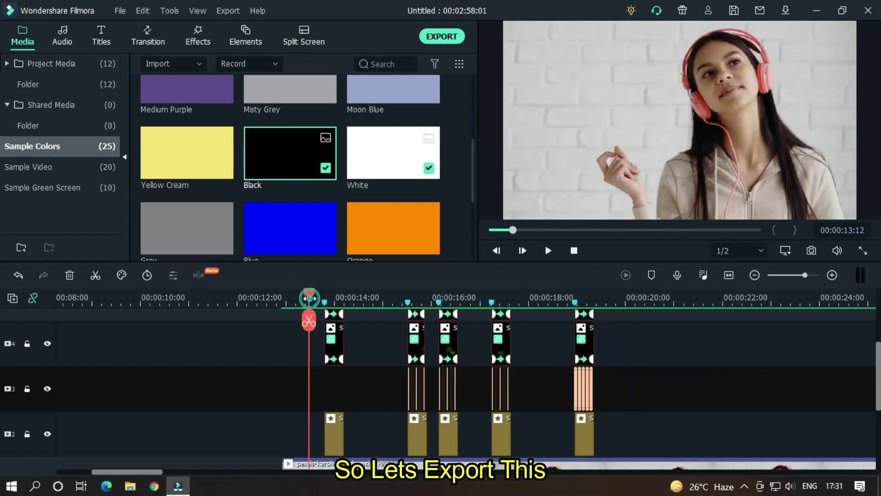
pyautogui.press('space')
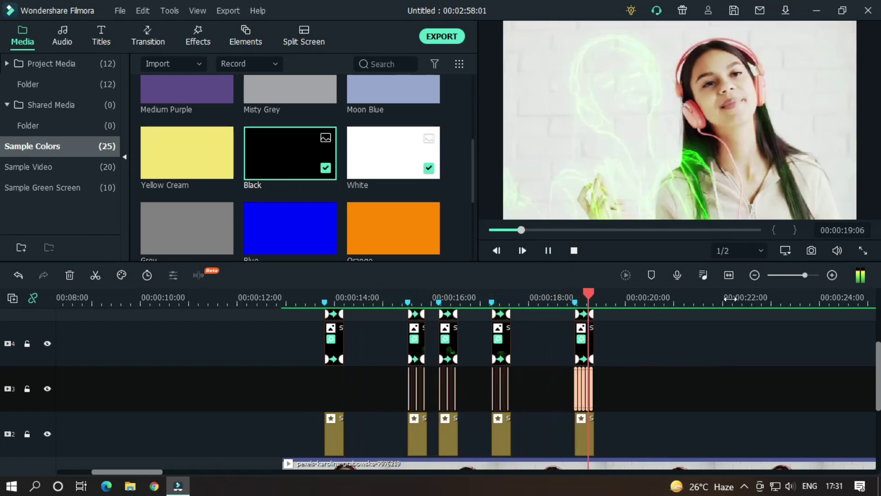
pyautogui.press('space')
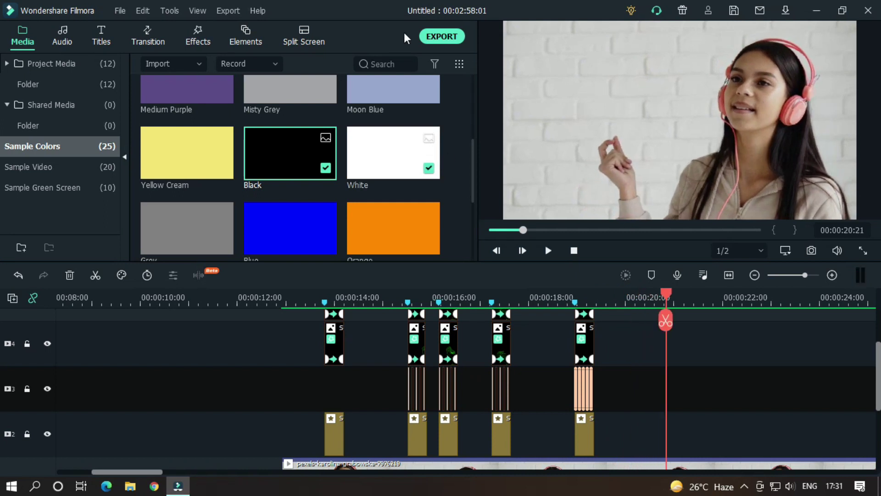
# Open the Local MP4 export dialog for the finished video
pyautogui.click(440, 35)
pyautogui.write('dge Colo')
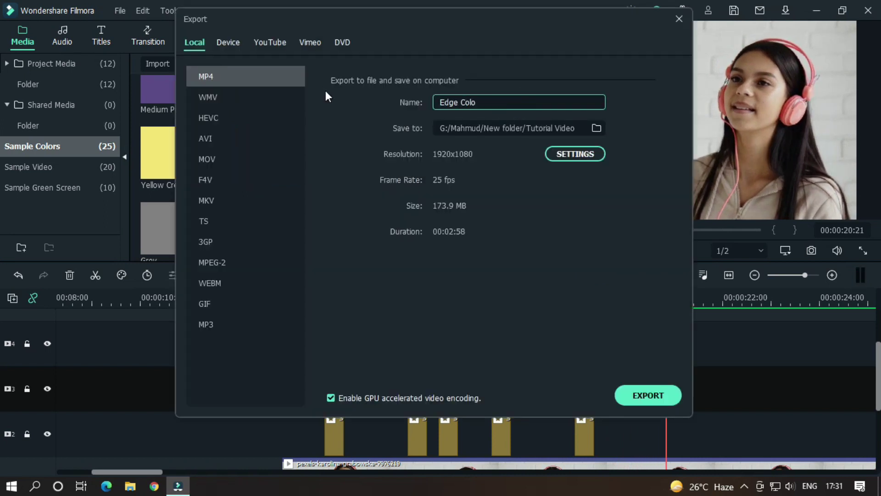